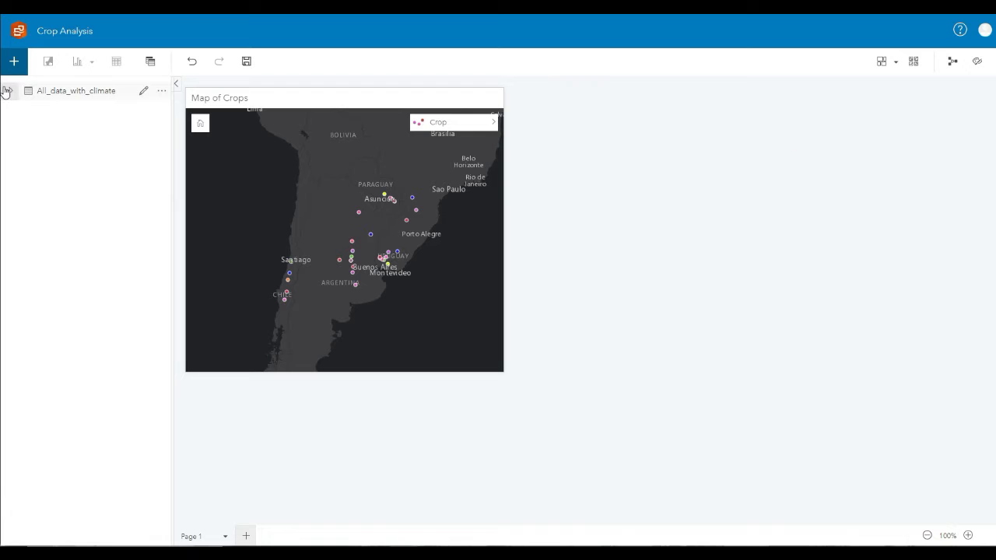
Create a bar chart of Crop.name.in.original.data beside the crop map and enlarge its card to match the map's height.
drag(49, 92, 623, 154)
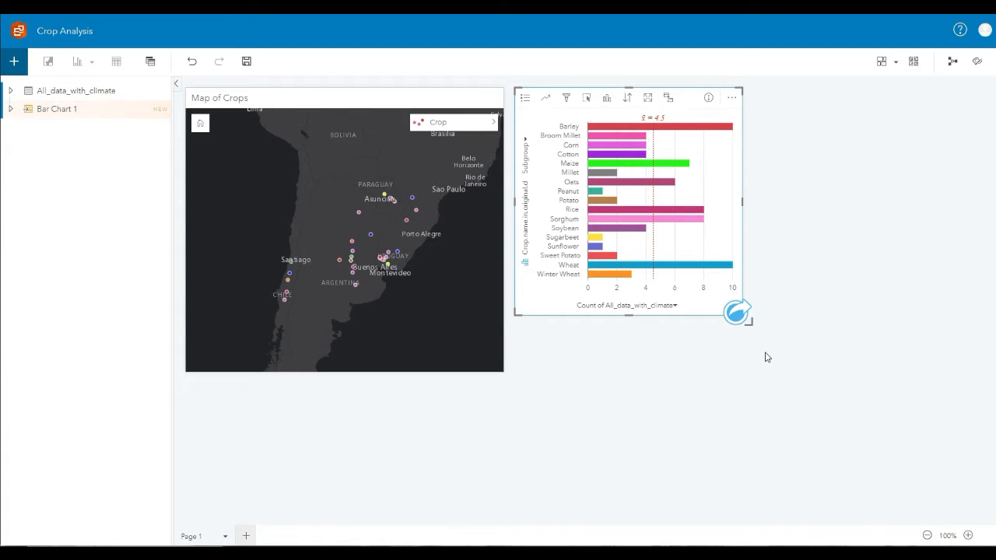
drag(748, 322, 771, 357)
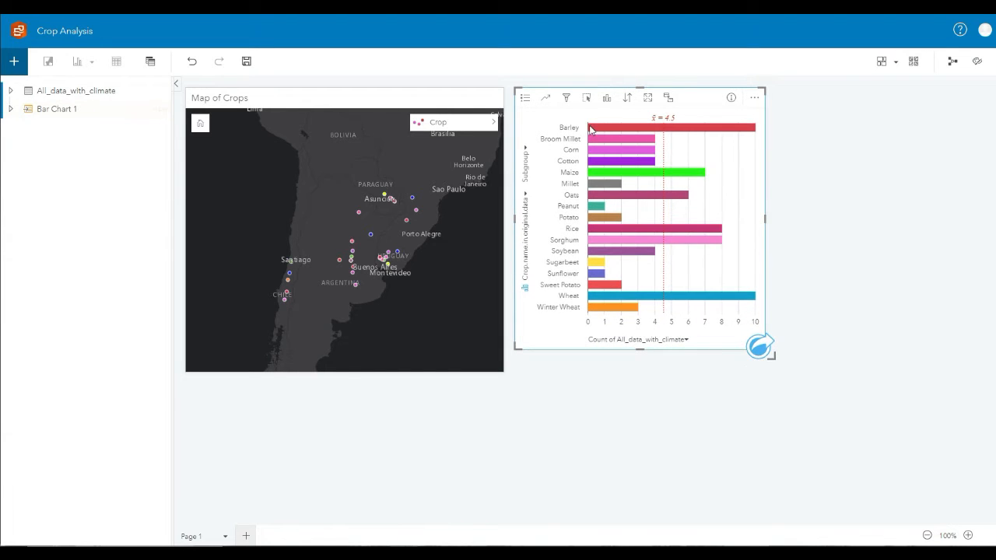
mouse_move(590, 130)
mouse_move(603, 151)
drag(773, 354, 783, 377)
Examine the distribution of crop points on the map, first worldwide and then around Argentina, Chile and Uruguay.
click(393, 323)
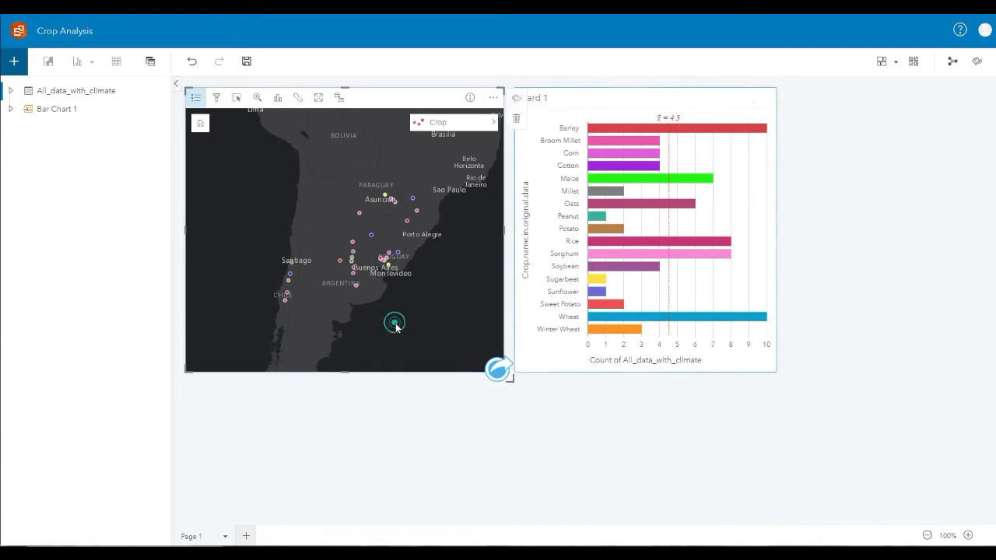
scroll(393, 323, down, 4)
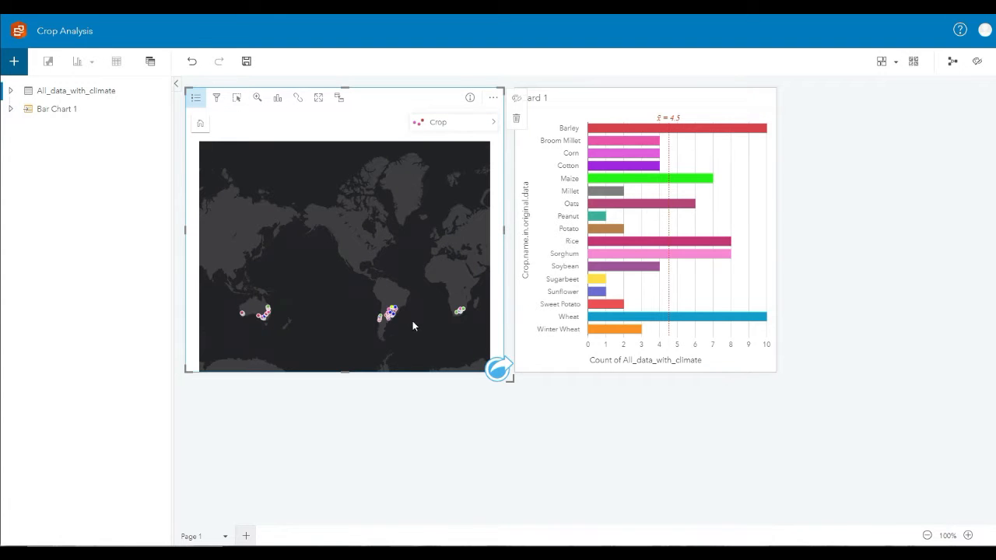
drag(411, 322, 394, 335)
scroll(371, 320, up, 2)
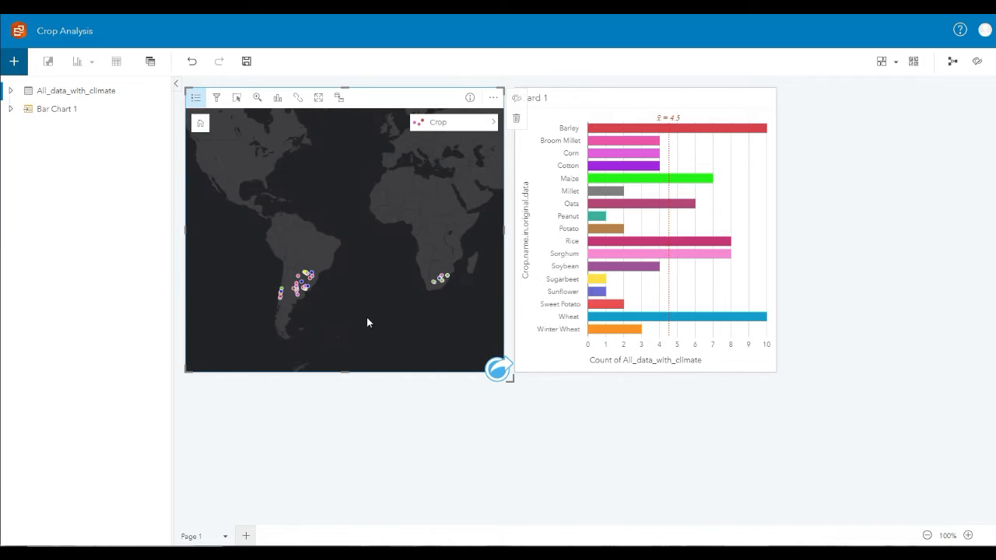
scroll(334, 318, up, 2)
scroll(385, 318, up, 3)
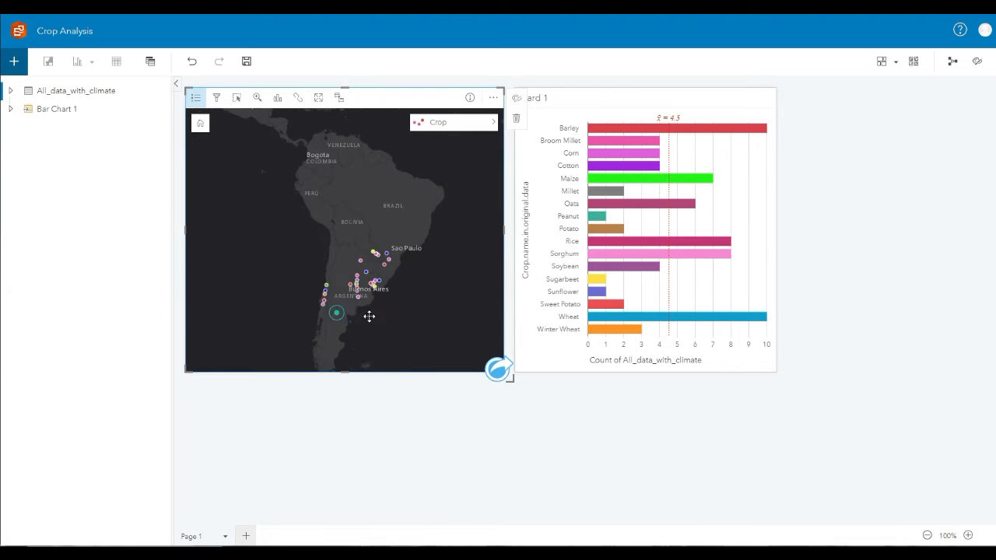
drag(423, 305, 382, 345)
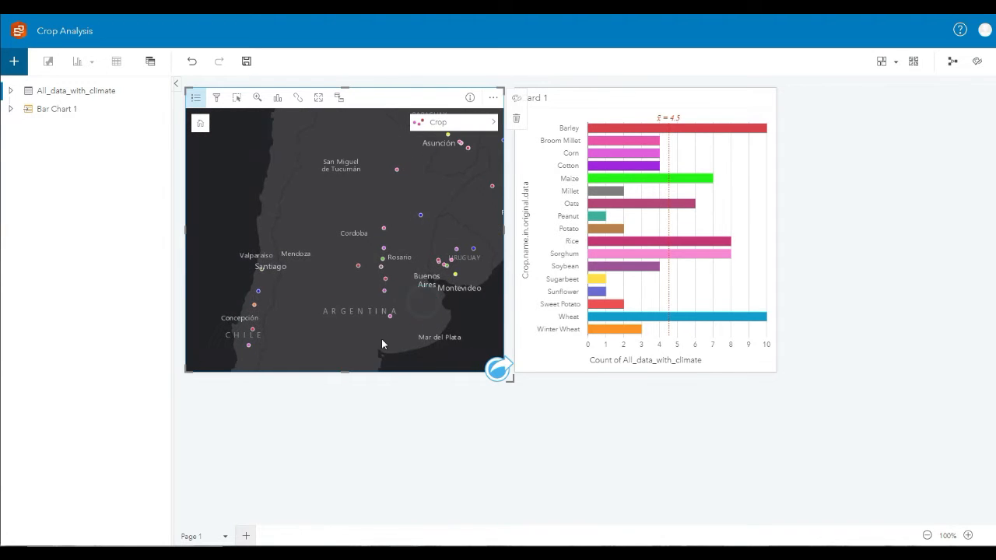
mouse_move(455, 268)
Highlight the crops from Barley to Potato one at a time in the bar chart to examine their locations on the map.
click(643, 129)
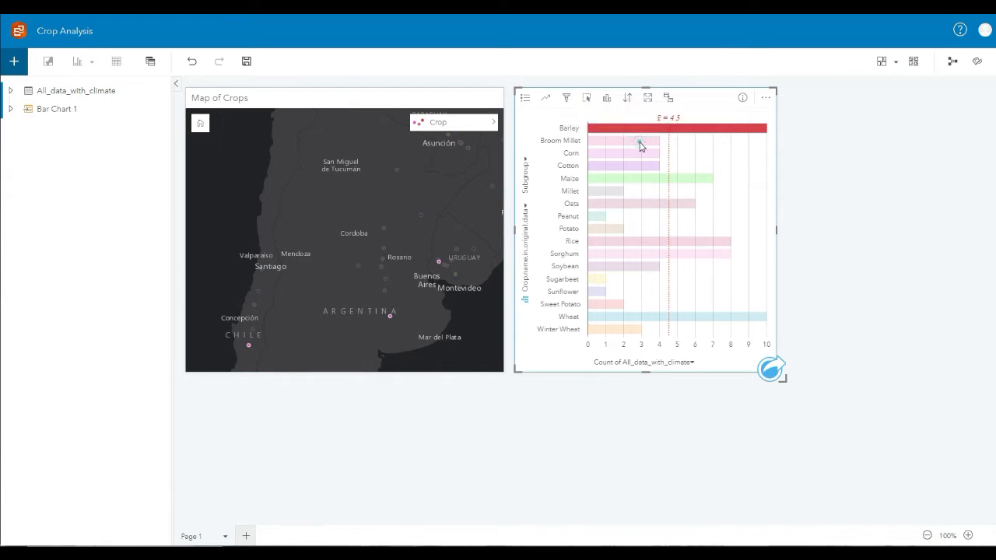
click(640, 142)
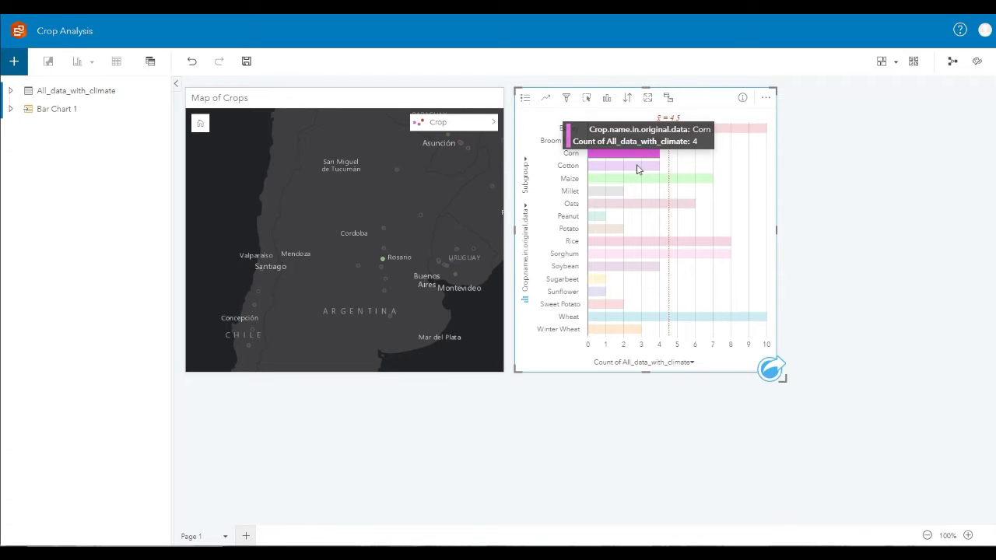
click(636, 164)
click(632, 189)
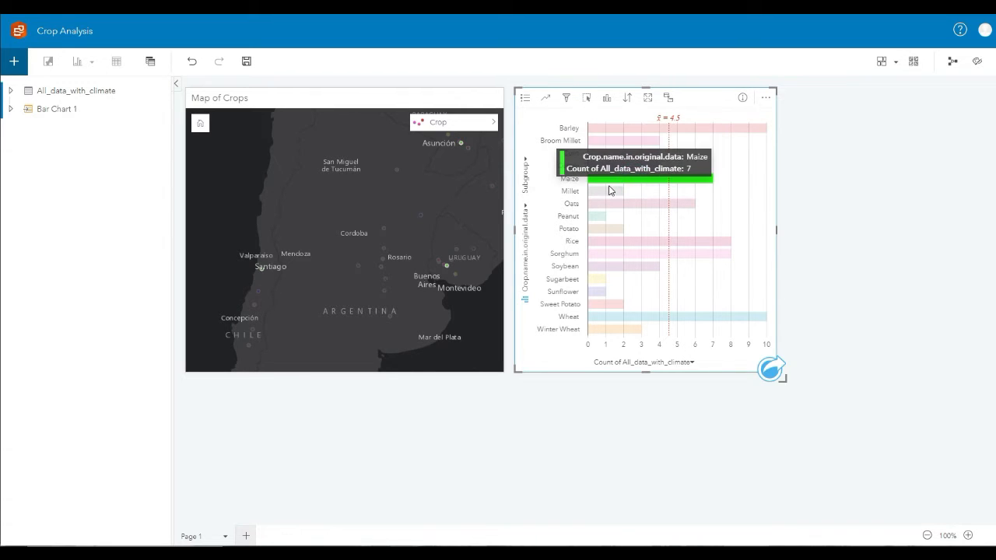
click(606, 206)
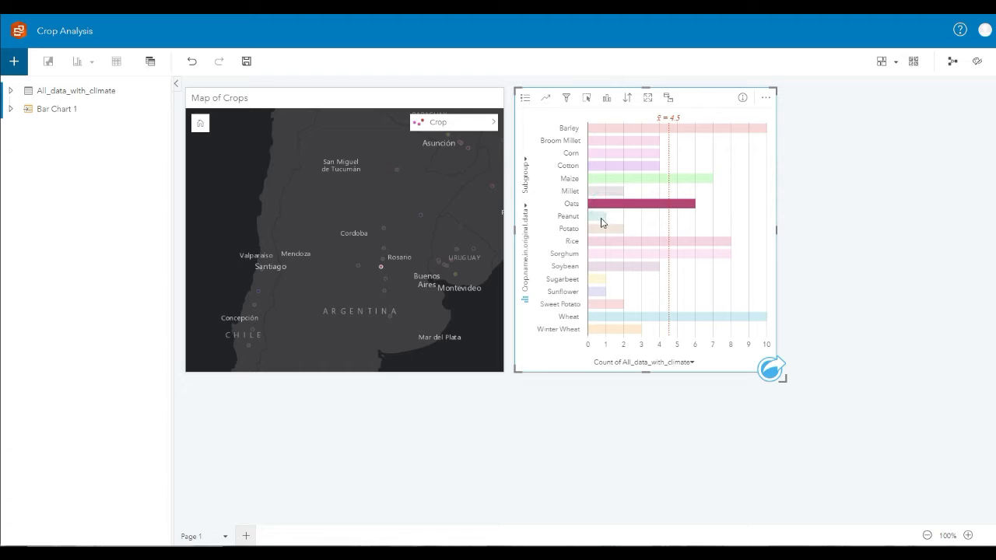
click(599, 218)
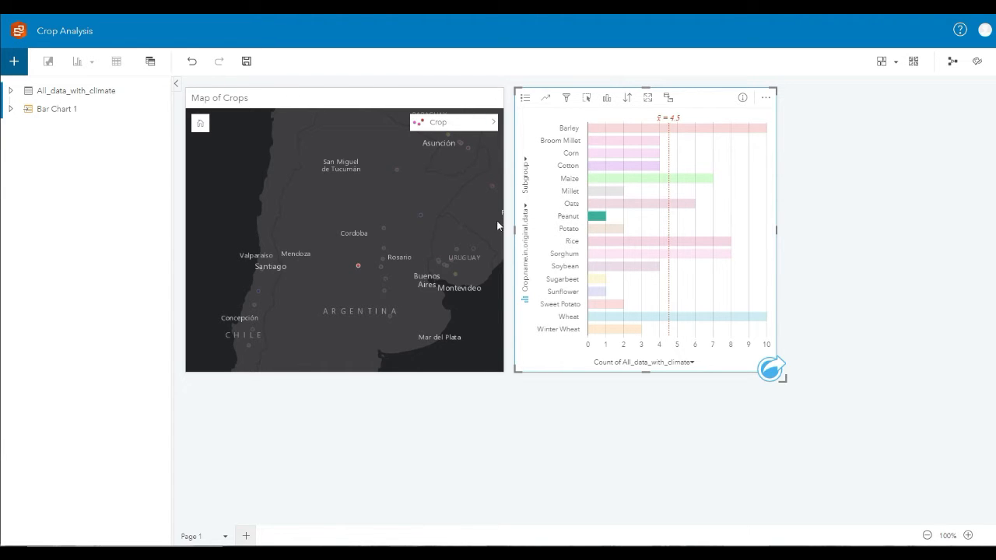
click(610, 230)
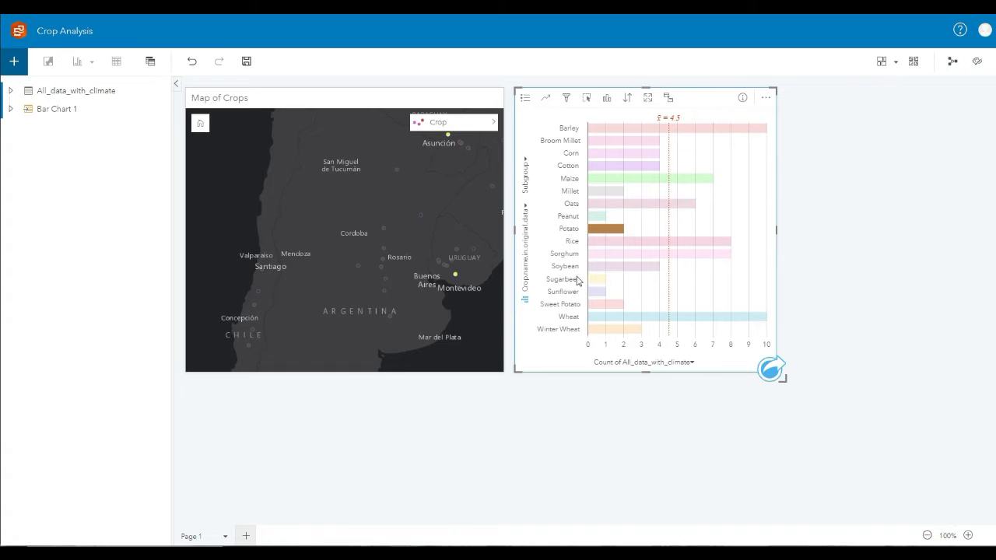
Shift the map view and highlight the crops from Rice to Wheat in the bar chart to examine their locations.
click(472, 234)
click(612, 249)
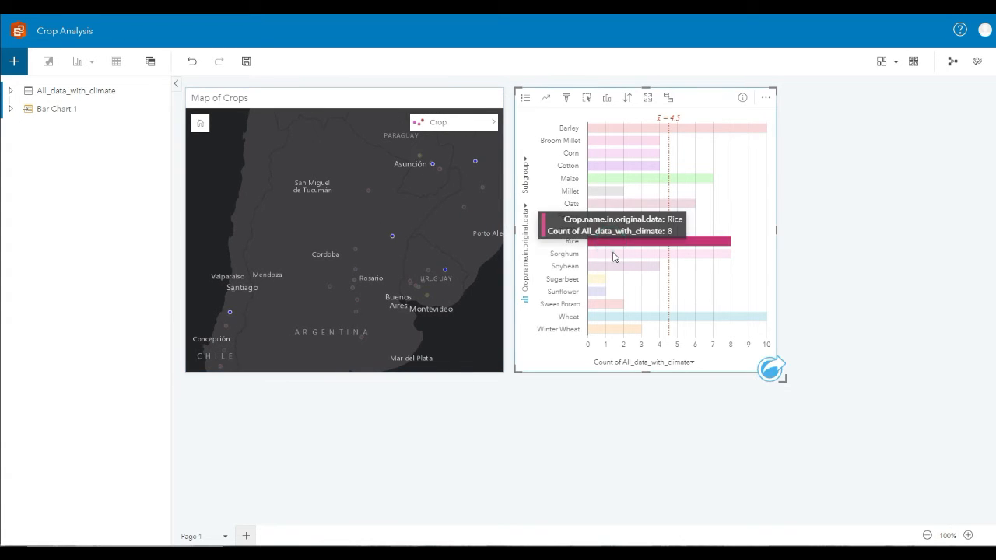
click(614, 255)
click(610, 268)
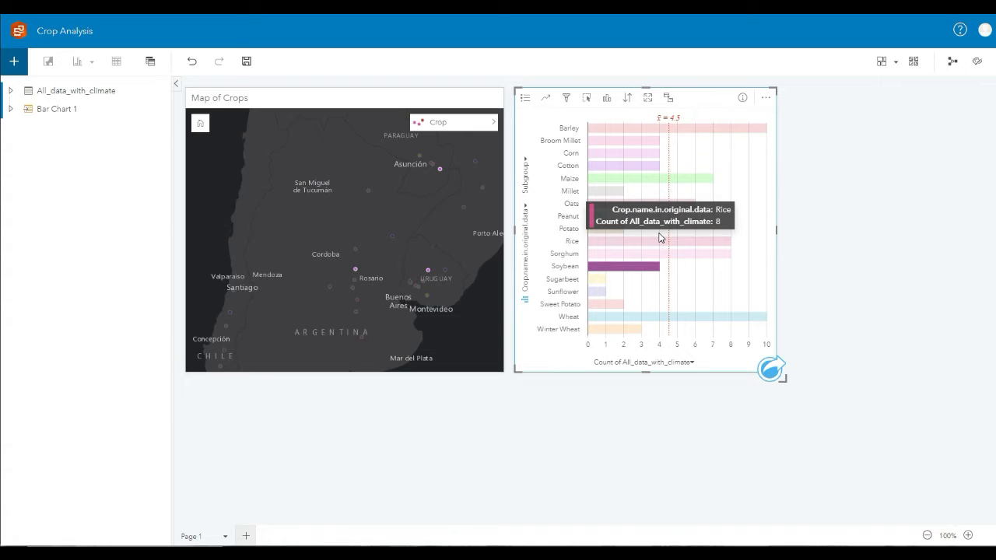
click(596, 293)
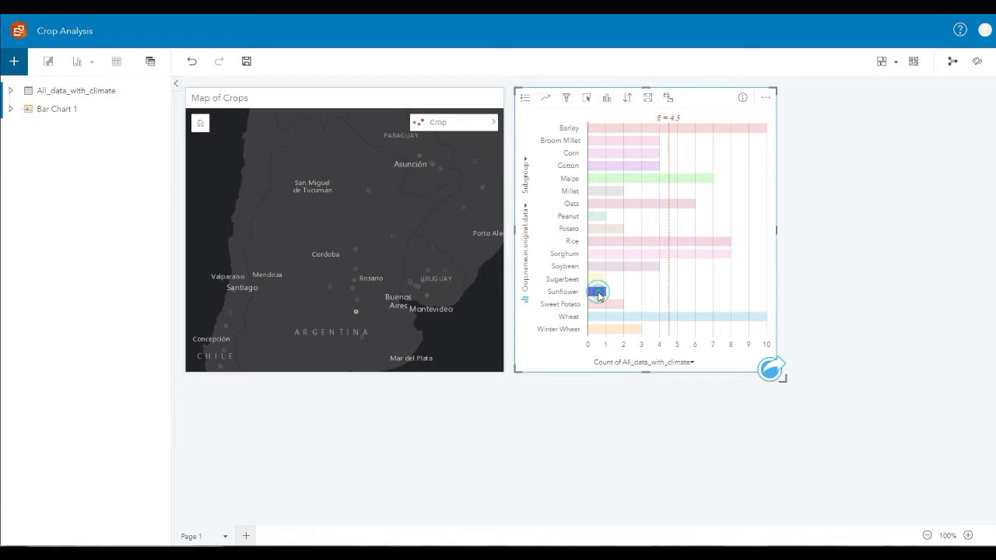
click(601, 305)
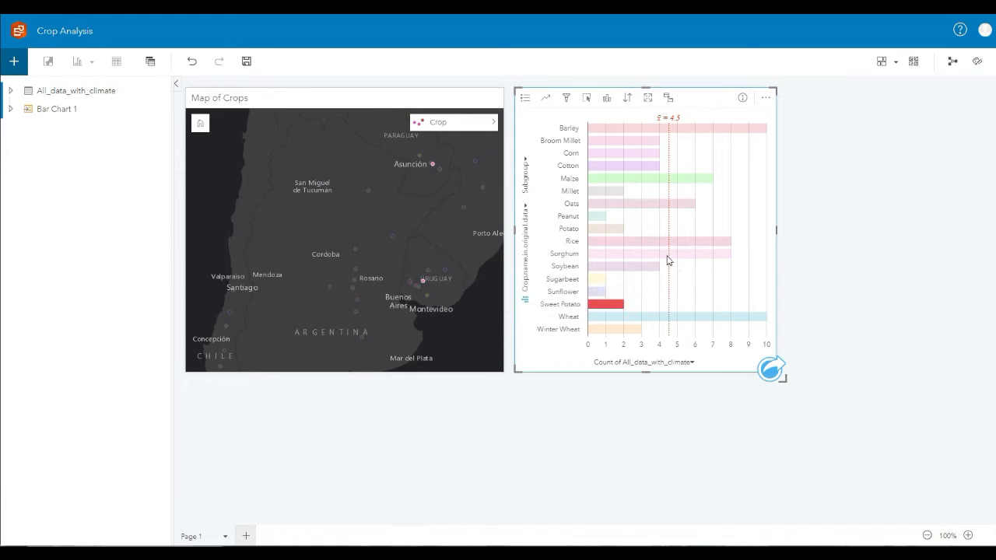
click(612, 319)
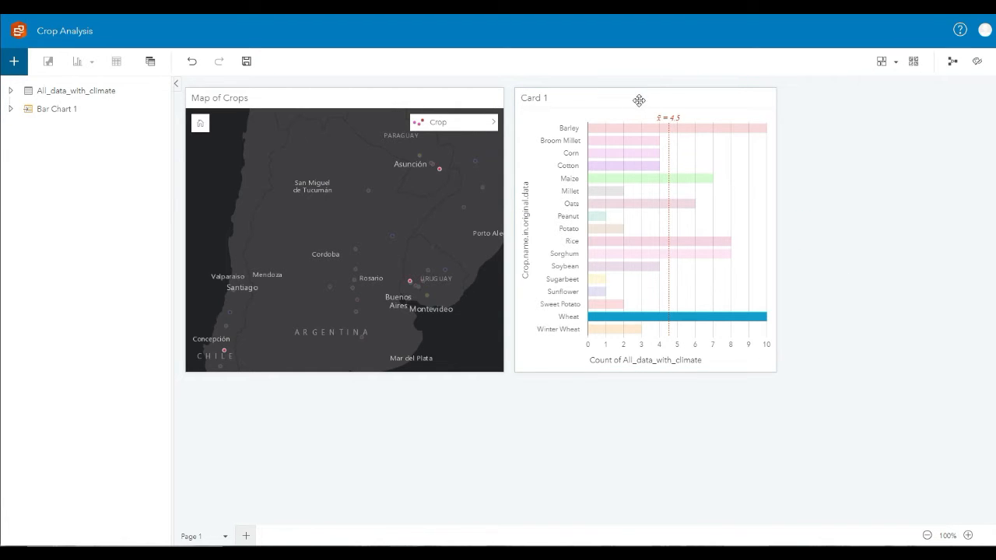
Rename the bar chart card "Crops in South America".
click(844, 94)
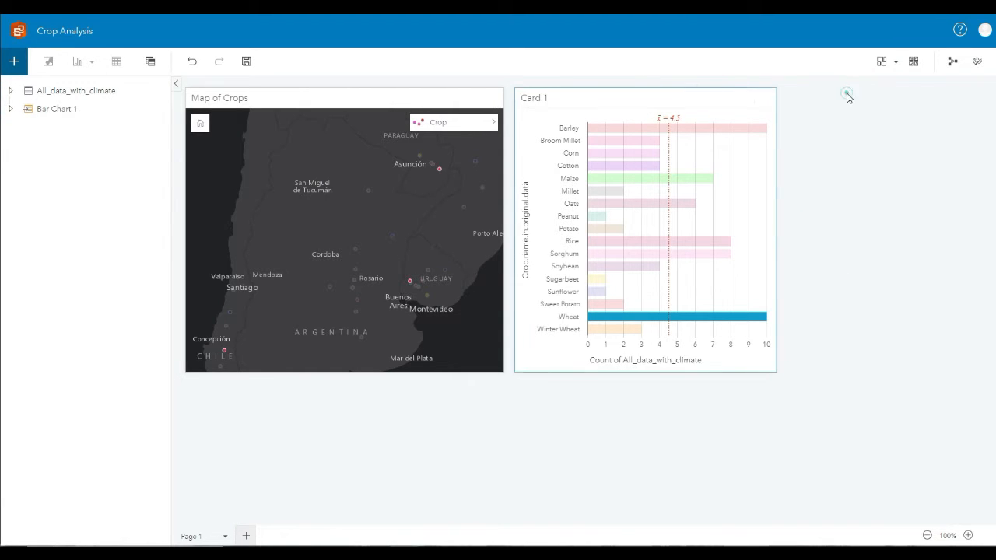
click(545, 99)
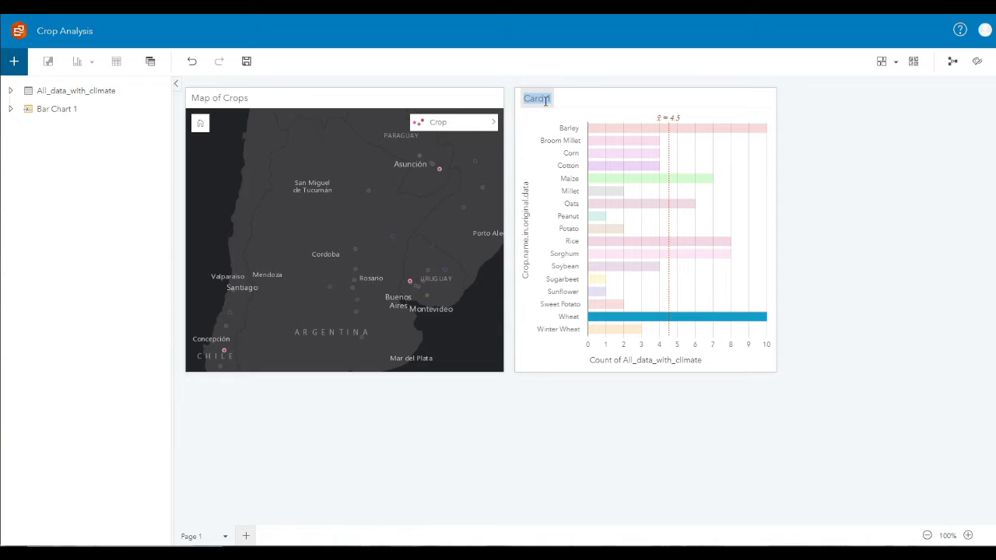
text(Crops in South)
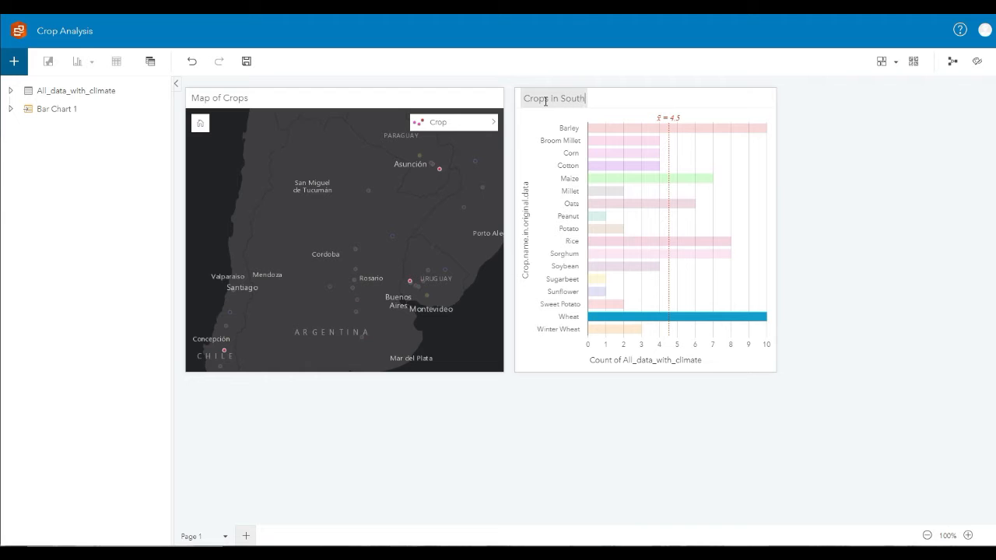
text( America)
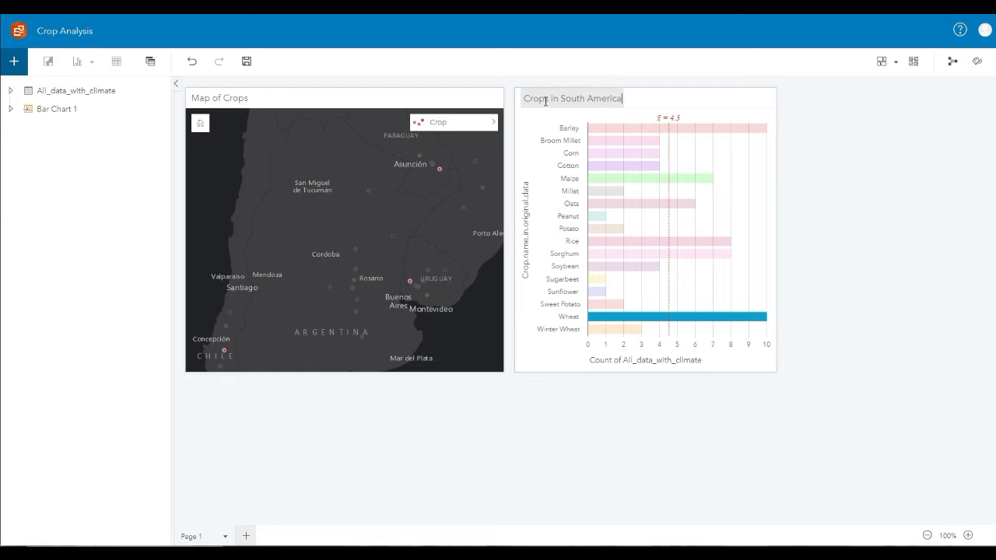
click(896, 167)
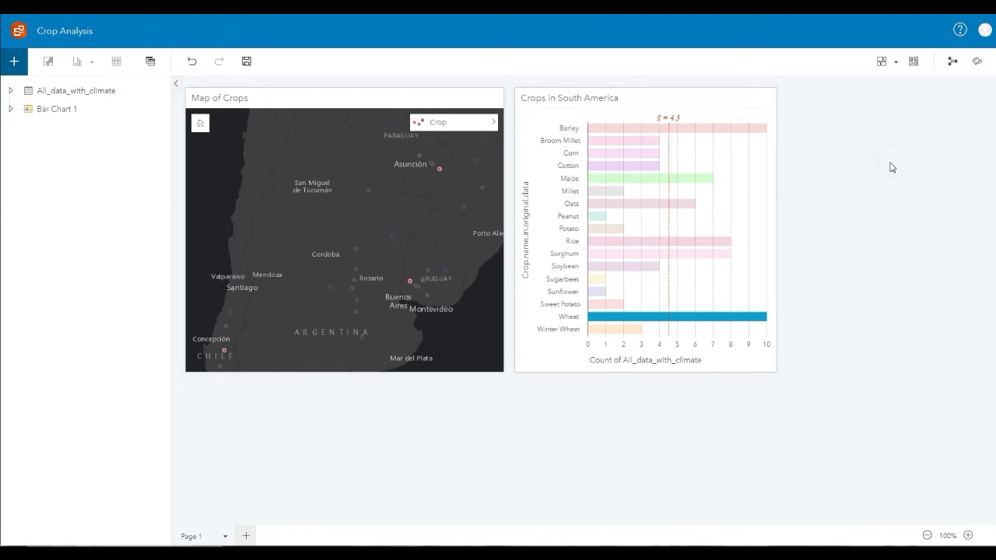
Start a new filter on the bar chart card by the Location field and review its list of values.
click(717, 90)
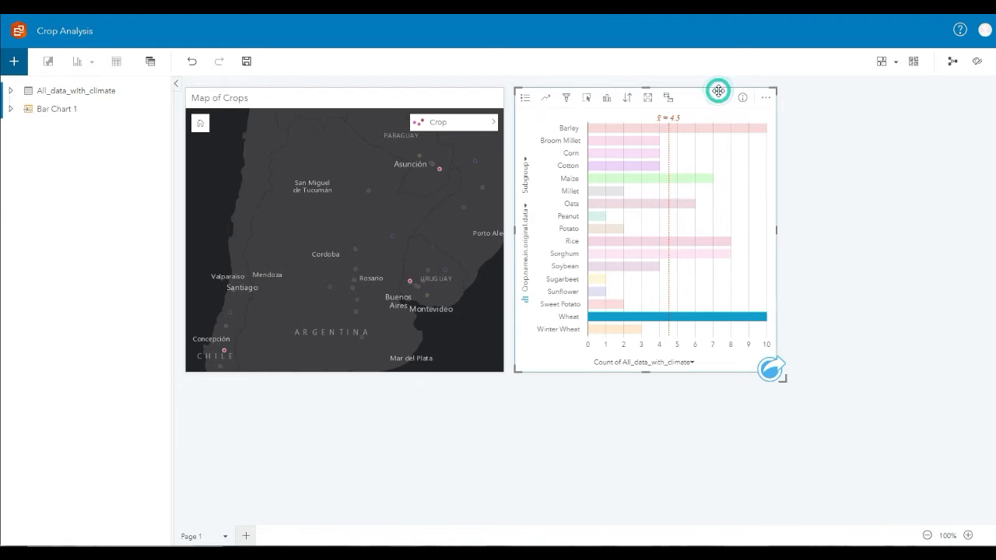
click(566, 97)
click(821, 138)
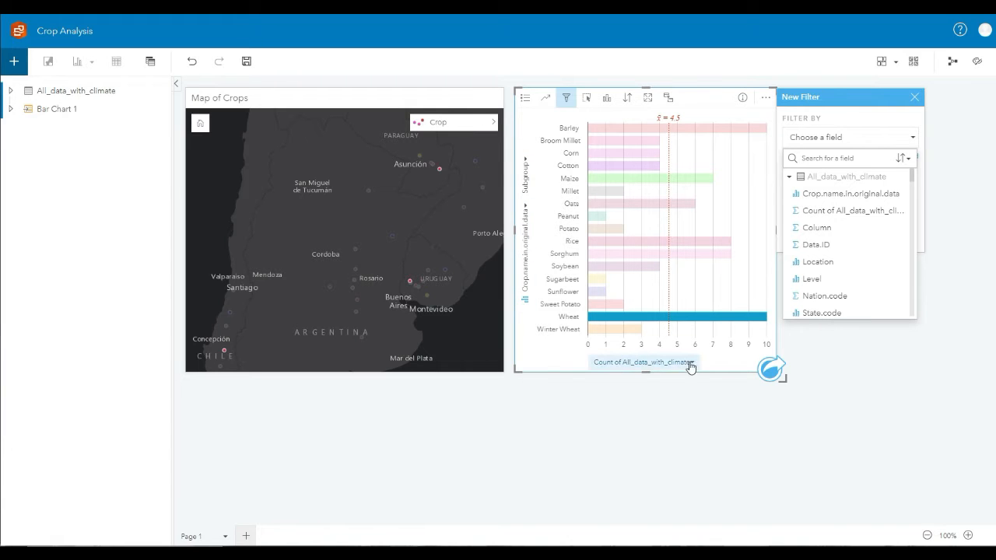
click(829, 262)
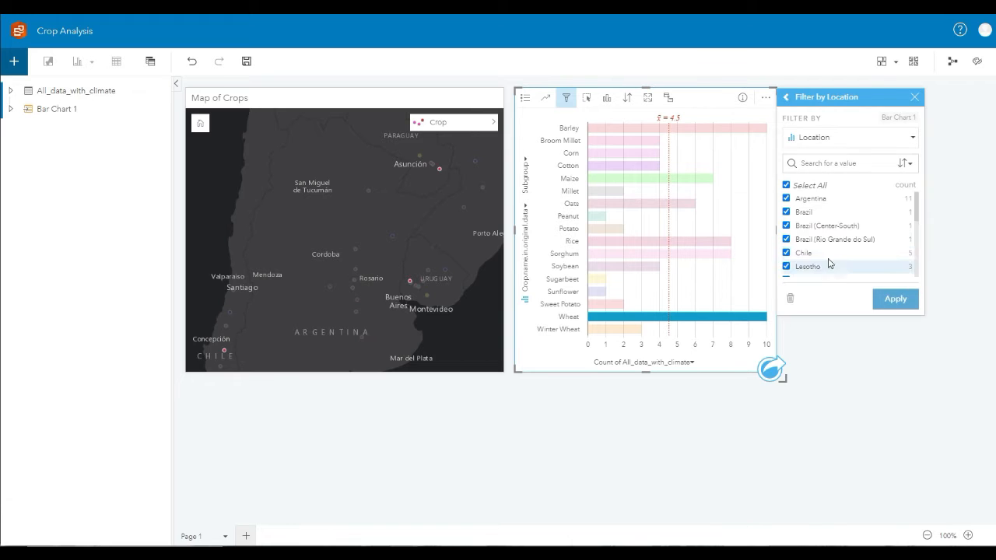
scroll(880, 224, down, 5)
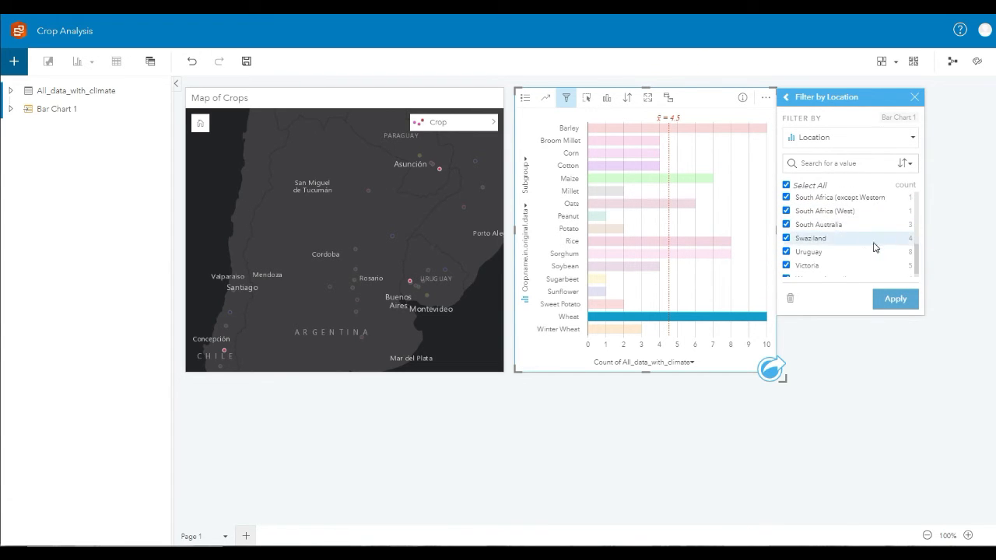
scroll(872, 244, down, 2)
scroll(822, 239, up, 7)
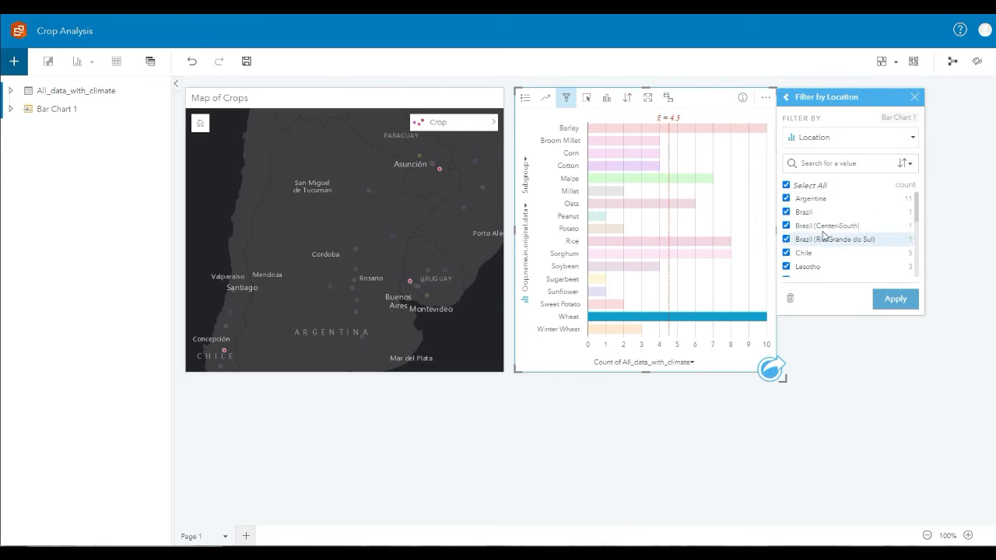
Limit the bar chart's Location filter to Argentina, Brazil, Chile, Paraguay and Uruguay, and apply it.
click(786, 185)
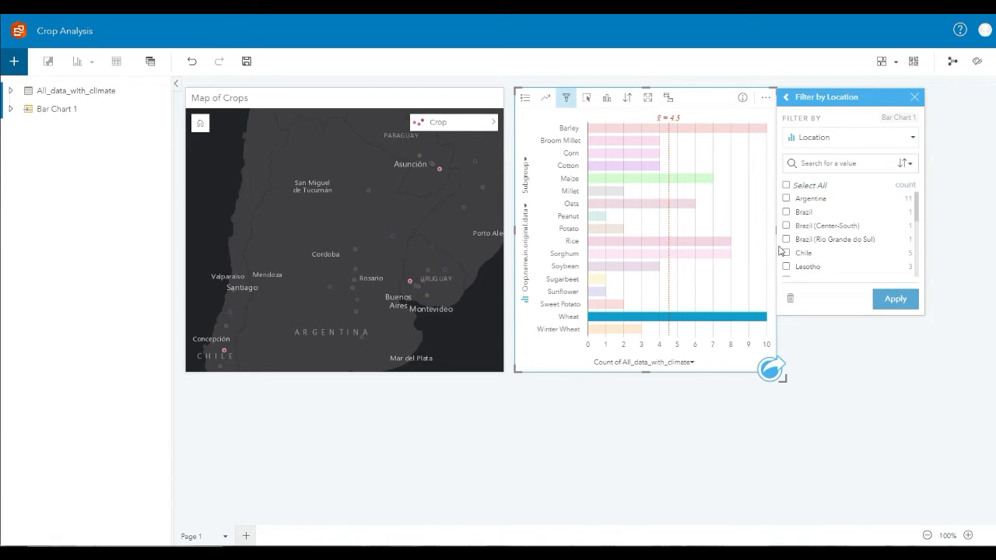
click(785, 198)
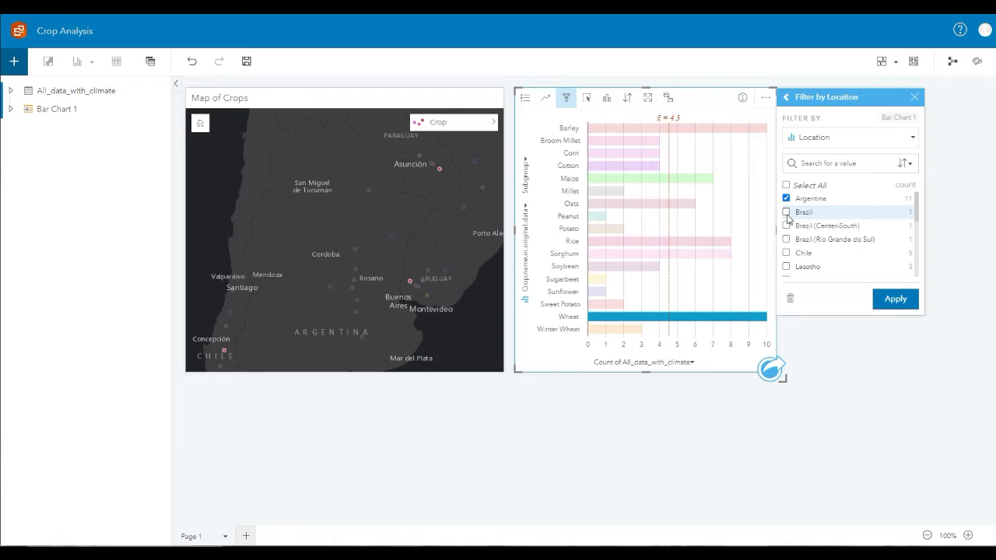
click(786, 212)
scroll(787, 216, down, 1)
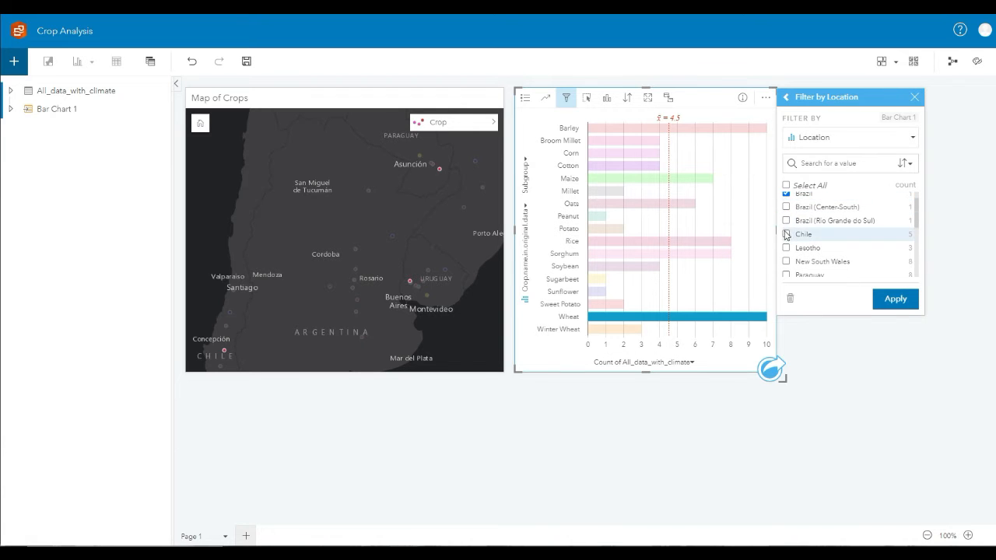
click(785, 234)
scroll(786, 235, down, 2)
click(785, 256)
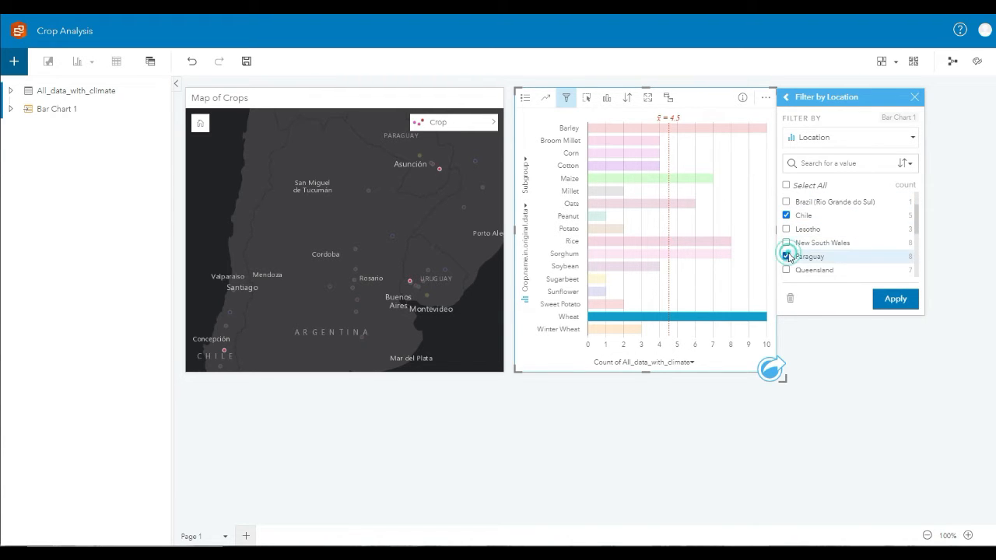
scroll(787, 257, down, 2)
scroll(788, 258, down, 2)
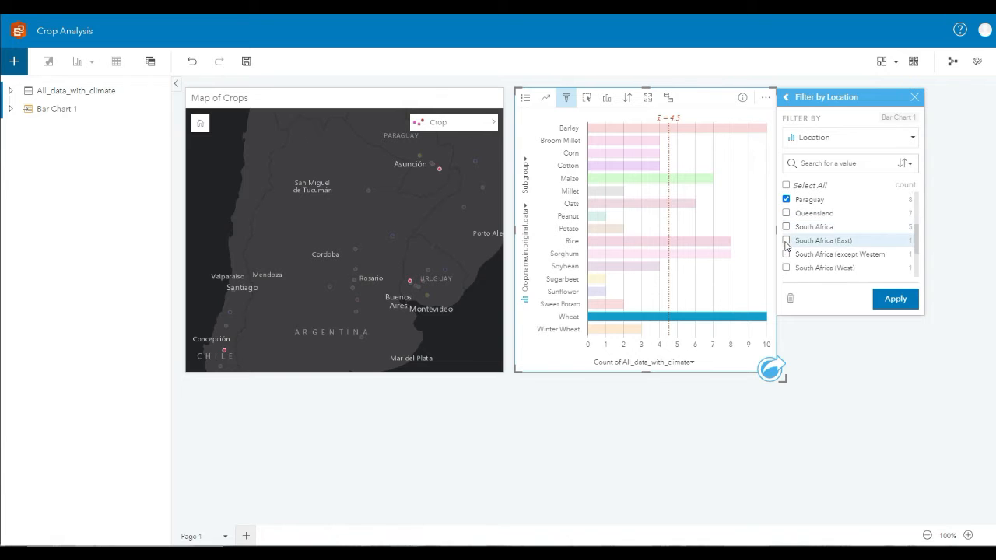
scroll(788, 257, down, 2)
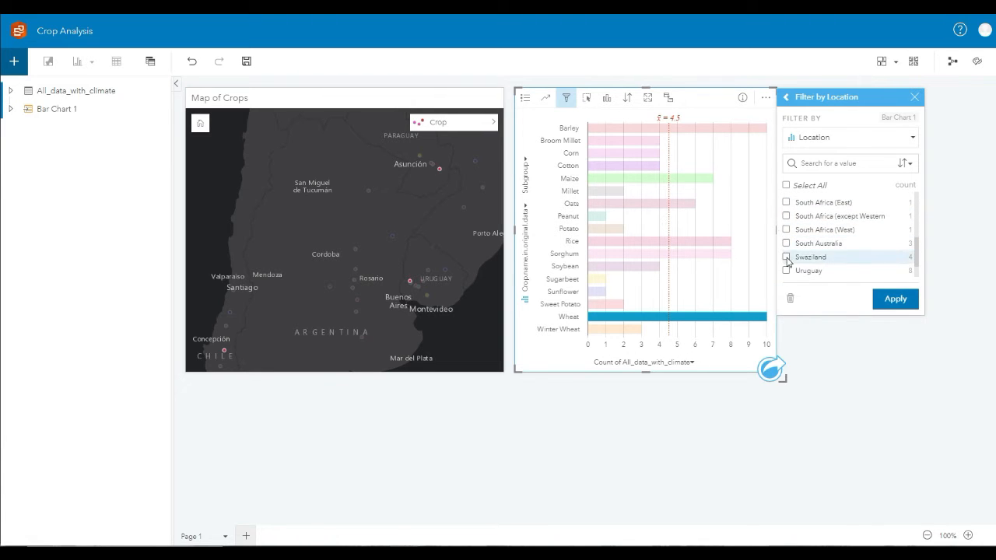
scroll(787, 250, down, 2)
click(786, 244)
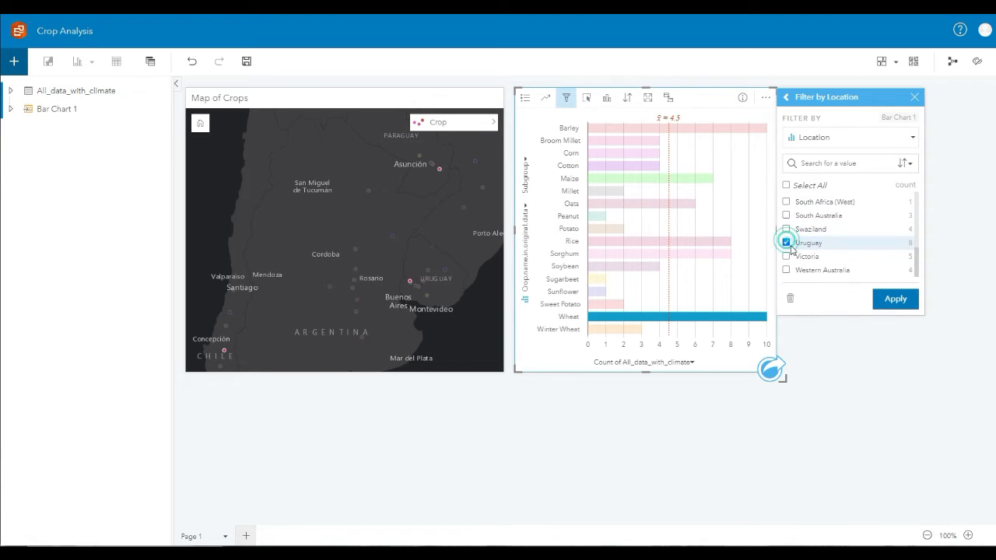
click(900, 304)
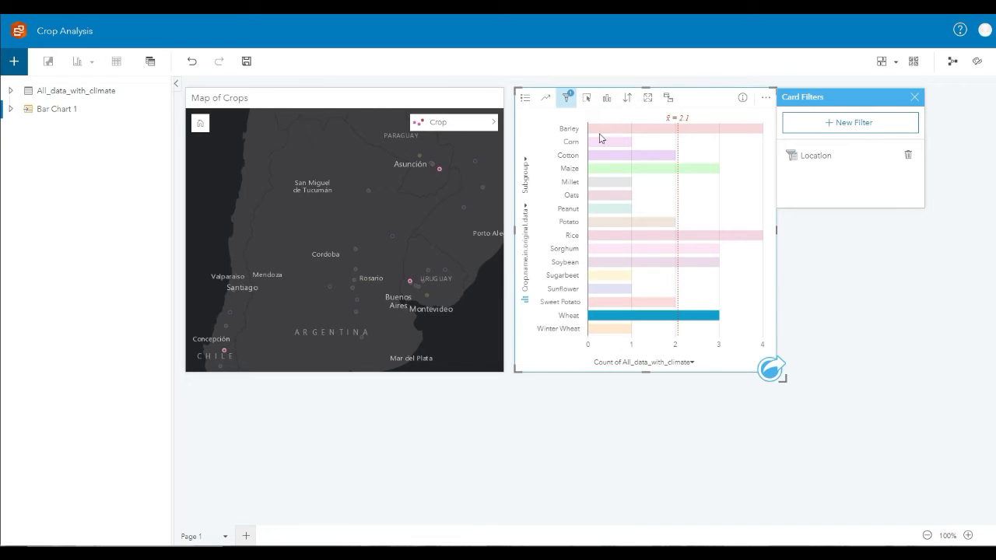
click(914, 97)
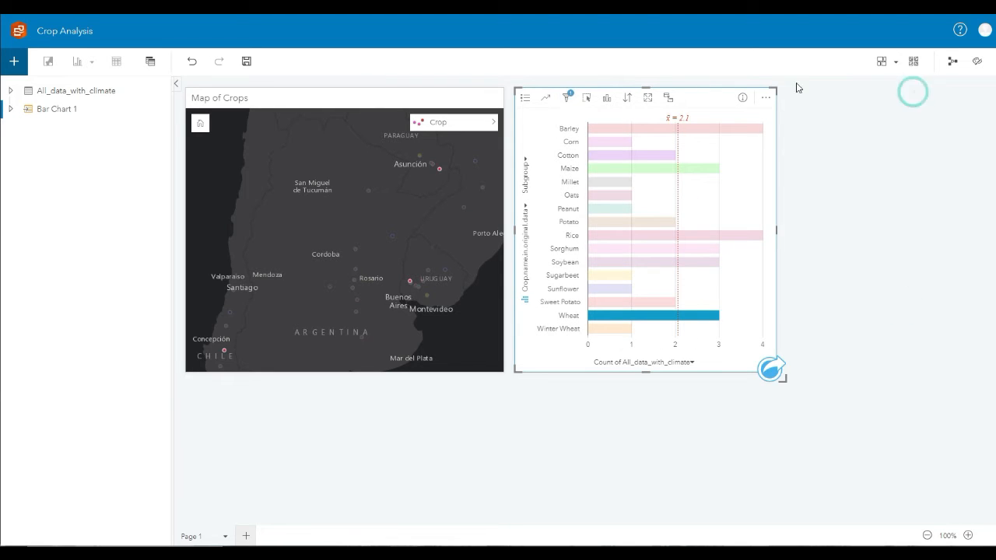
click(868, 151)
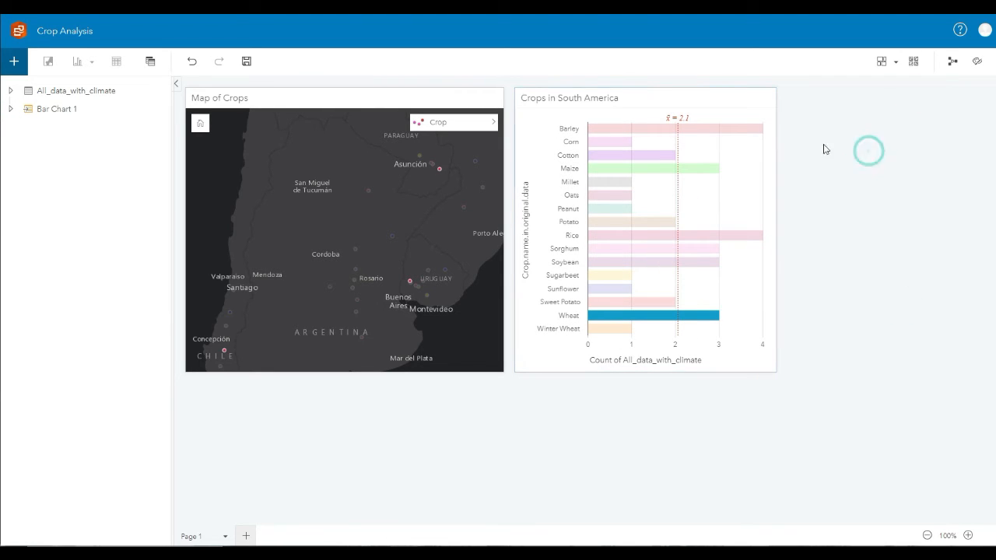
Highlight Barley, Corn, Cotton, Maize and Rice one at a time in the filtered chart to examine their locations on the map.
click(647, 128)
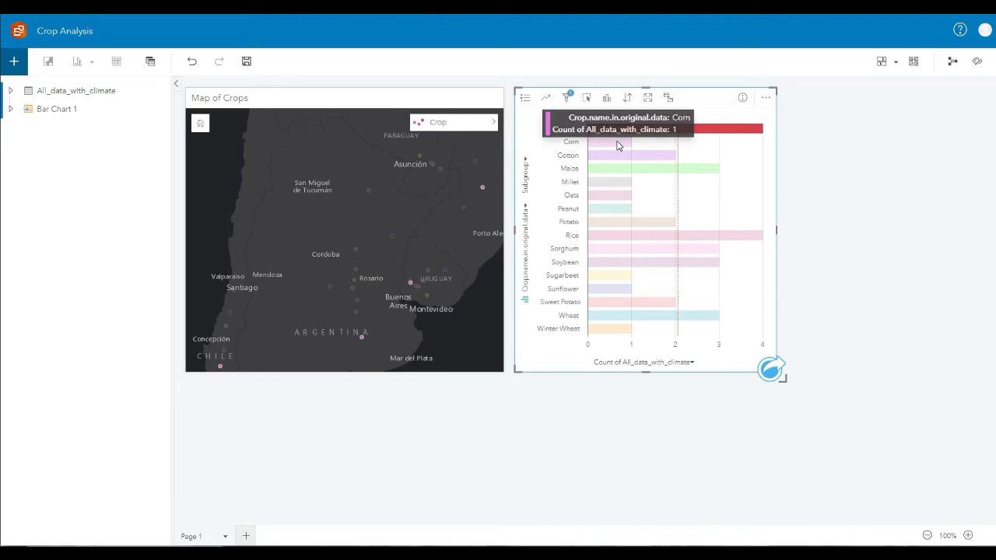
click(619, 143)
click(618, 155)
click(619, 168)
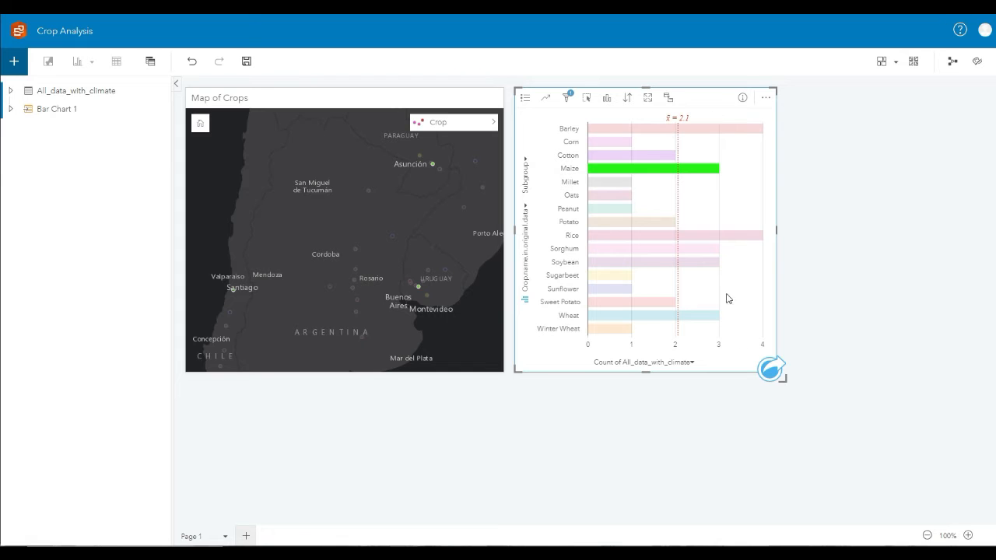
click(646, 234)
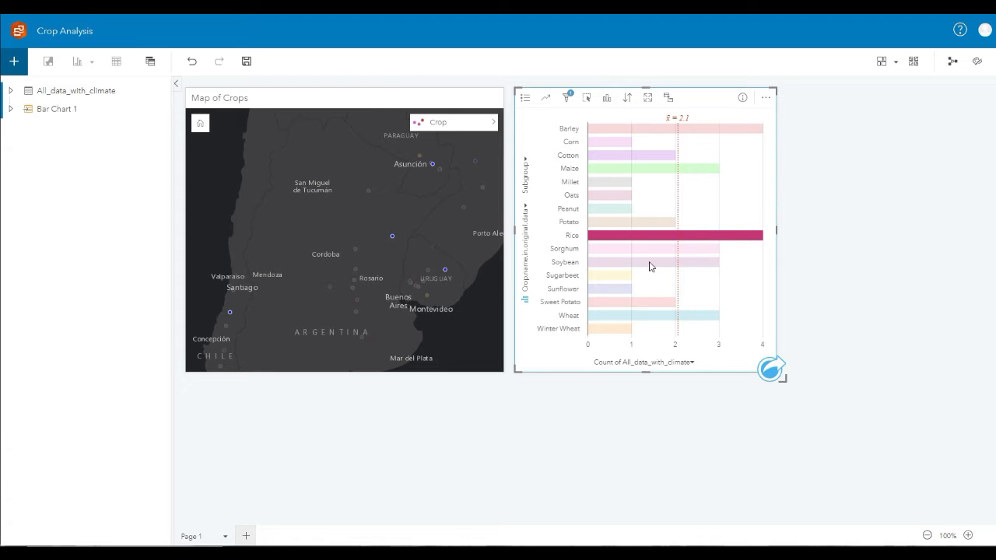
Try the ascending sort on the bar chart, and settle on sorting its bars in descending order.
click(627, 99)
click(674, 127)
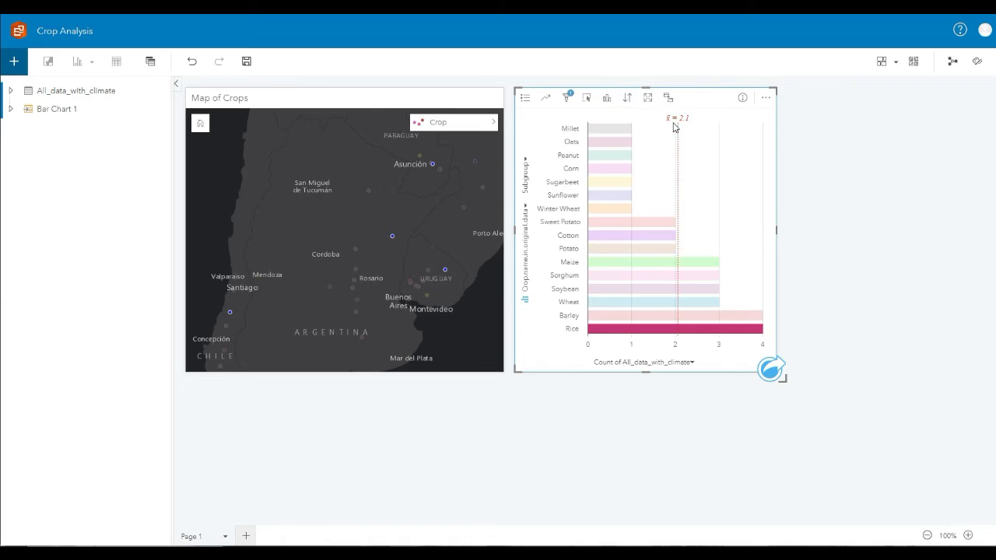
click(627, 98)
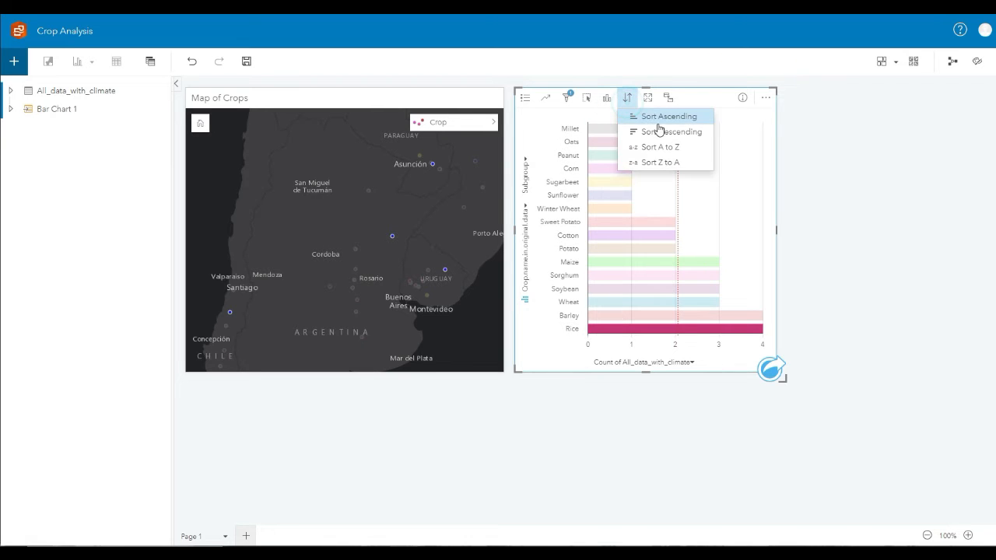
click(664, 135)
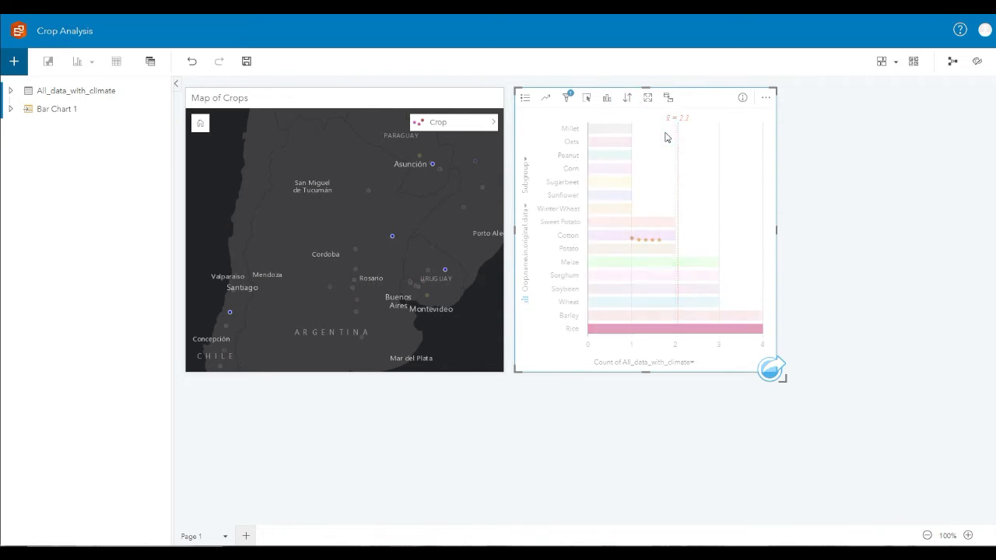
click(627, 98)
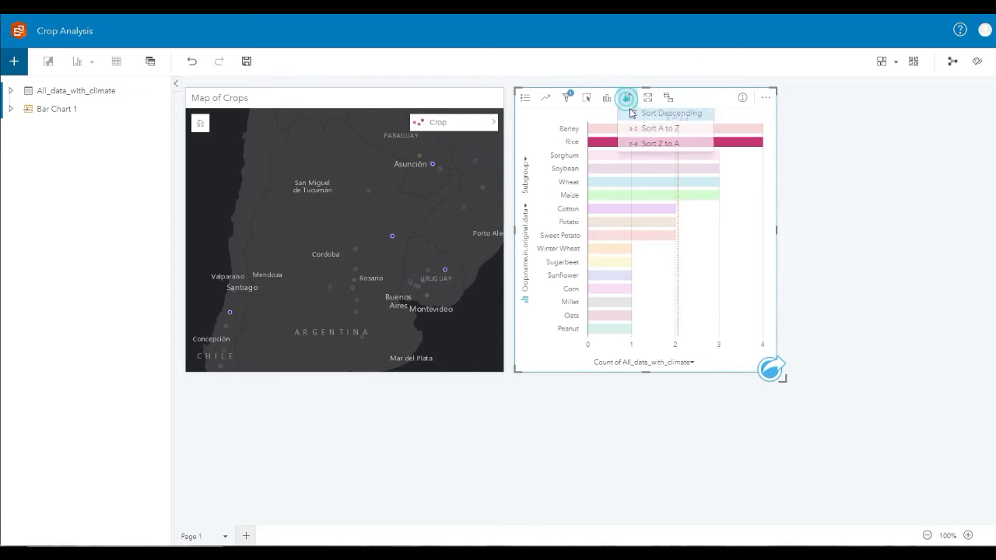
click(718, 100)
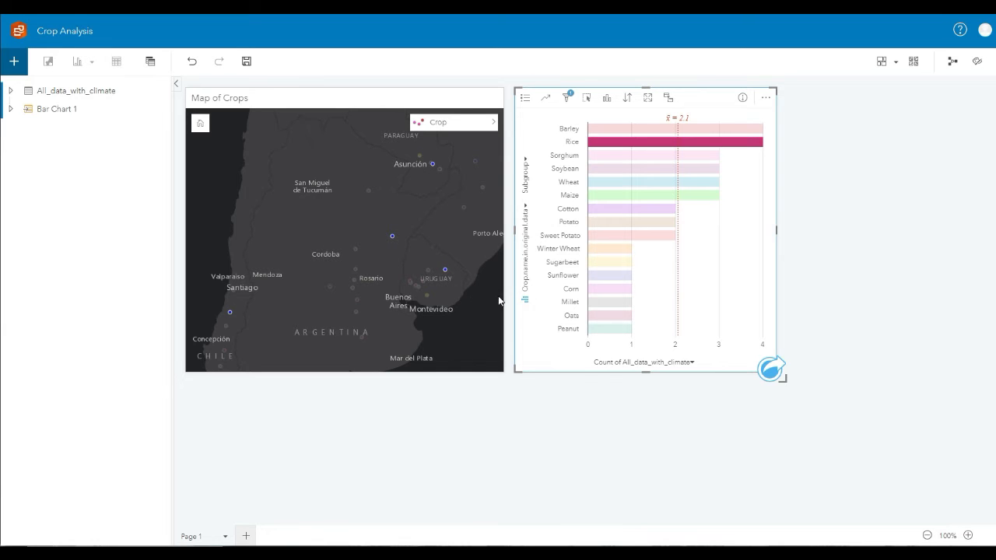
Clear the crop highlight and zoom the map out so the South American crop points fit in the card.
drag(471, 319, 402, 298)
scroll(467, 305, down, 1)
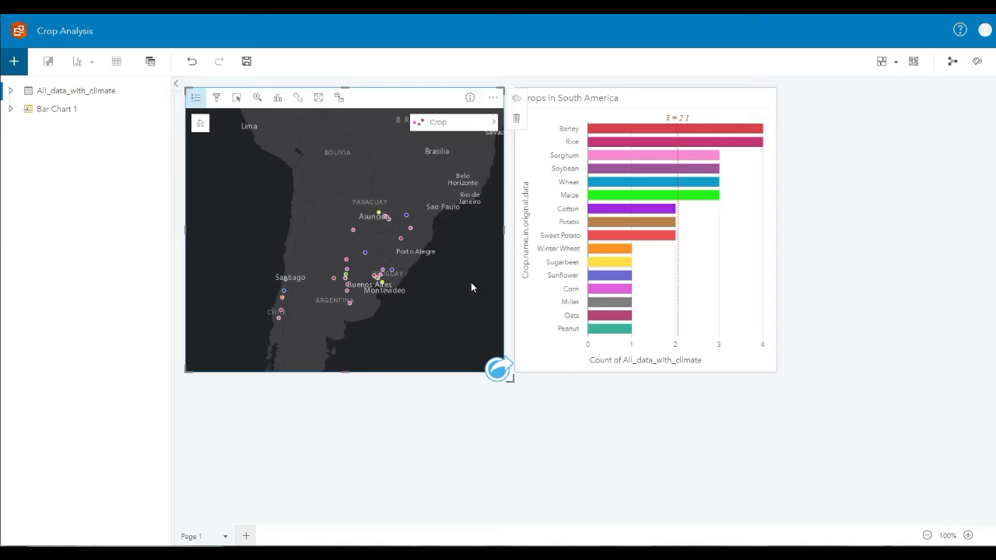
click(902, 114)
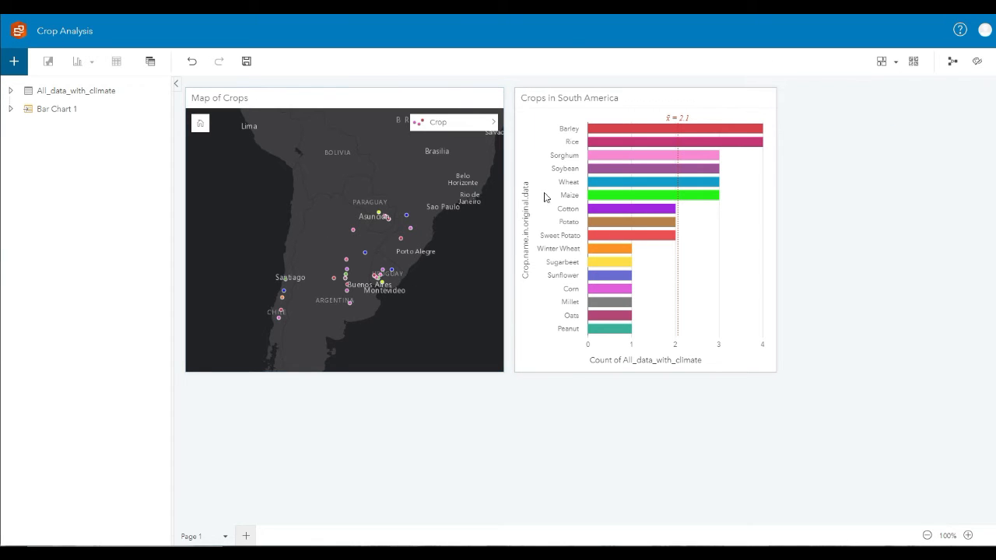
Rename the current page "South America".
double_click(194, 533)
text(South America)
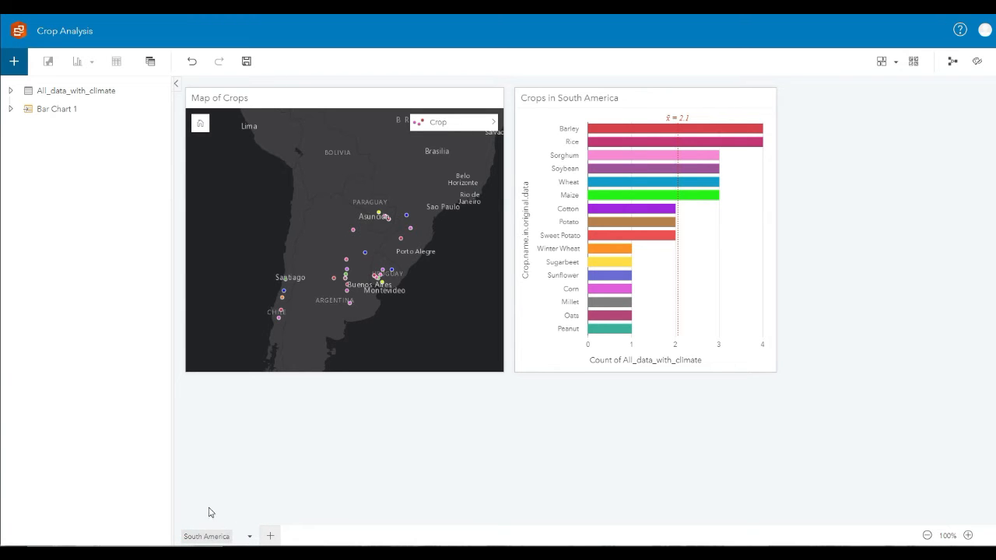
click(209, 512)
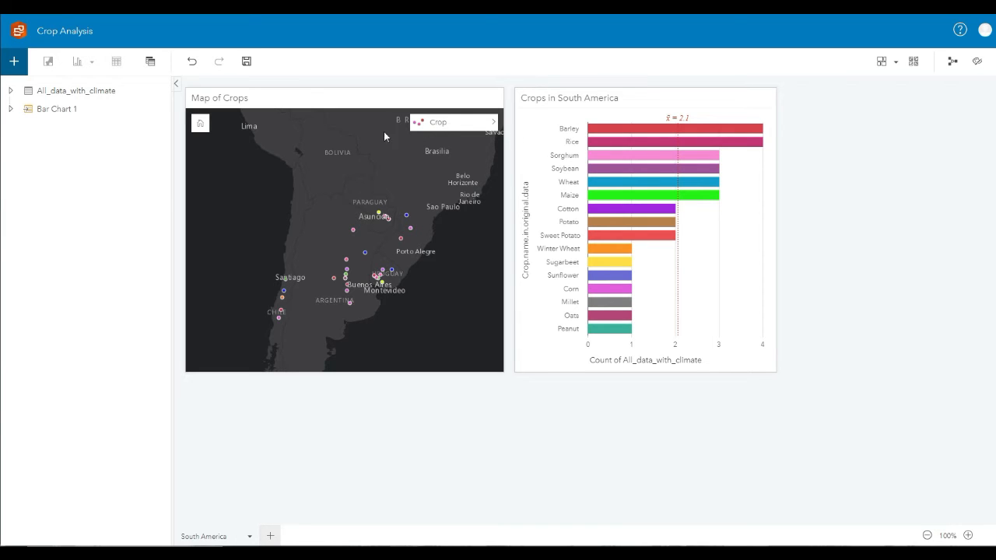
Rename the map card "Map of Crops in South America".
click(249, 99)
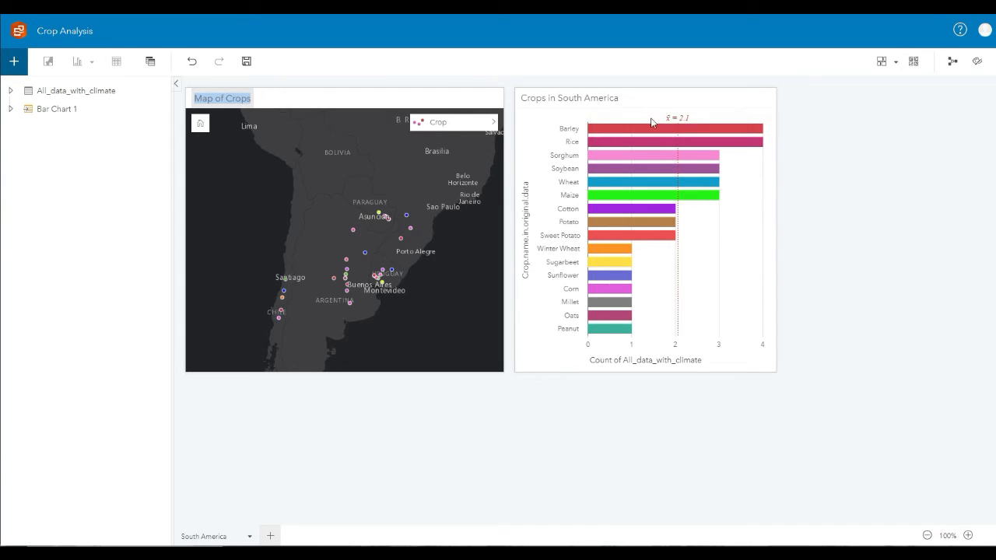
mouse_move(595, 178)
click(246, 101)
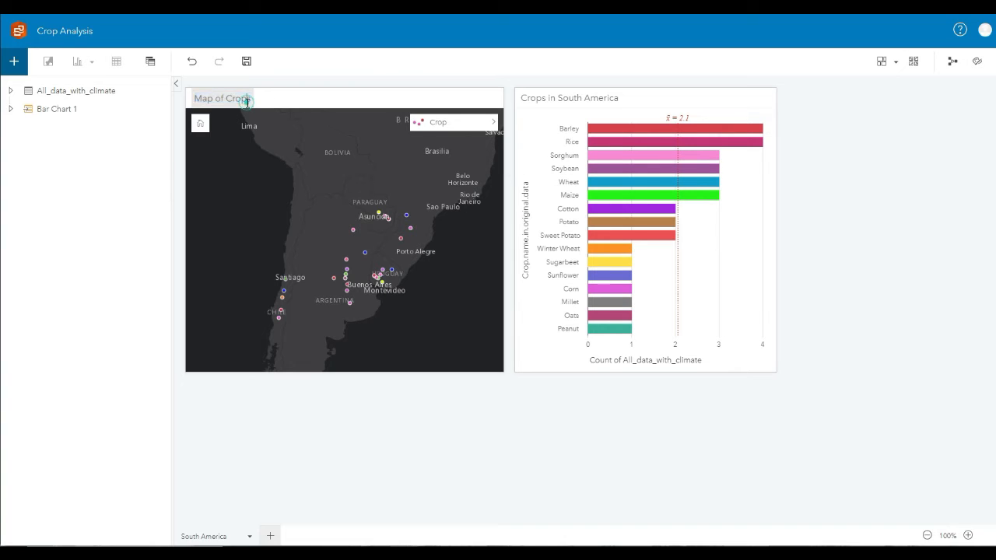
text(in South America)
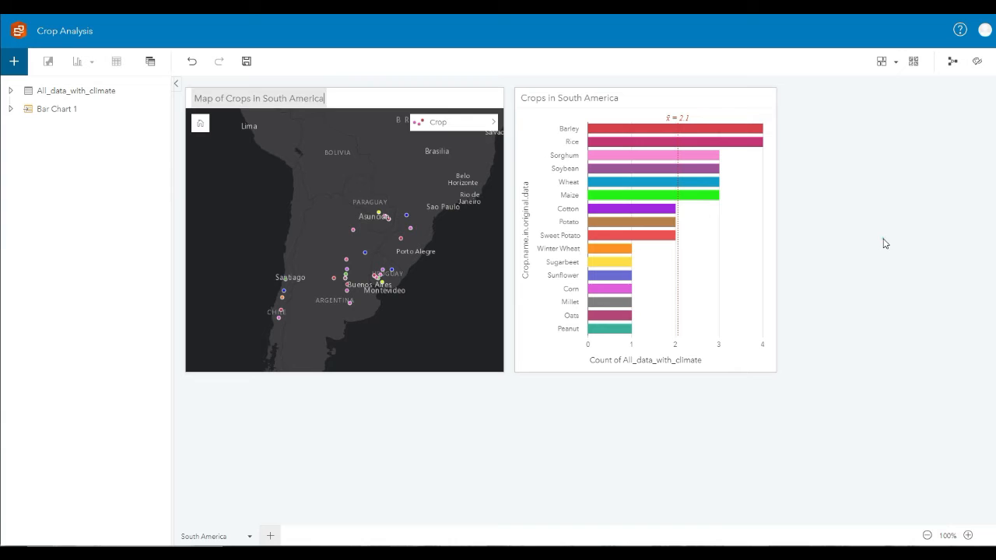
key(Return)
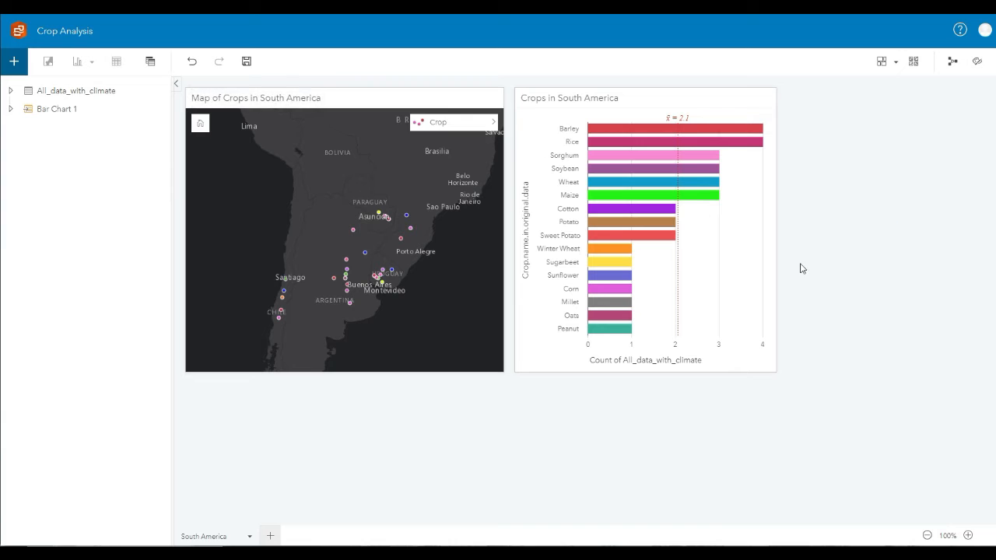
drag(422, 233, 416, 248)
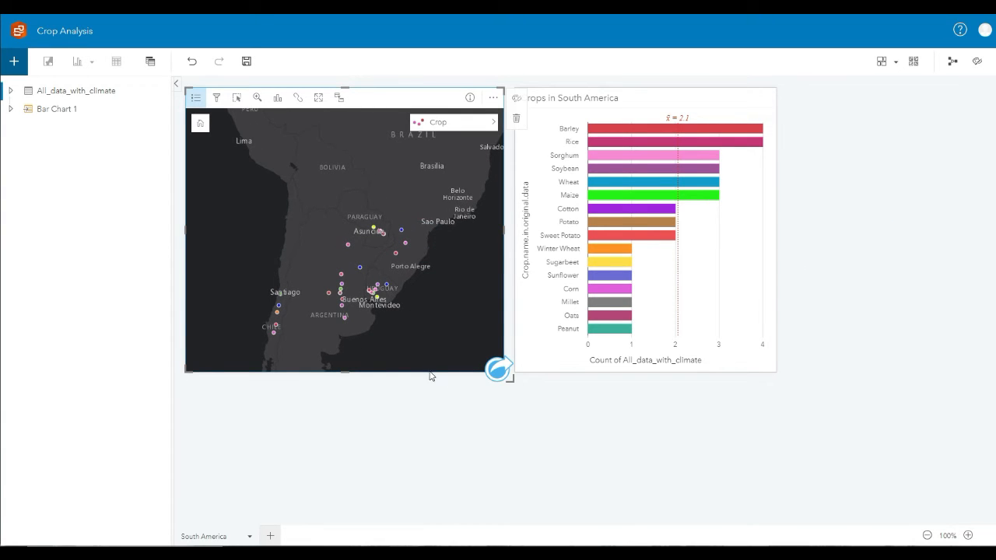
drag(427, 358, 425, 352)
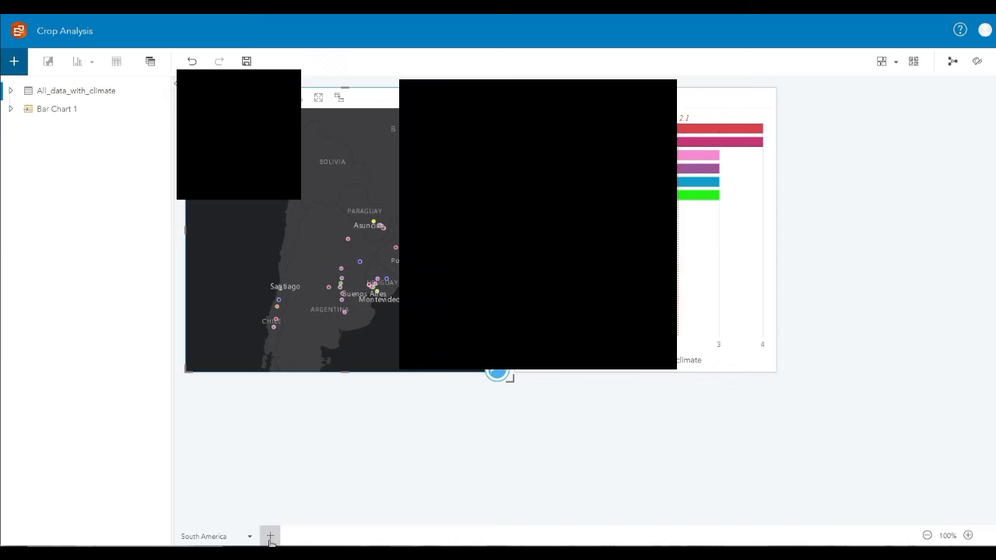
Add a second page to the workbook and load the All_data_with_climate Excel data into it.
click(270, 536)
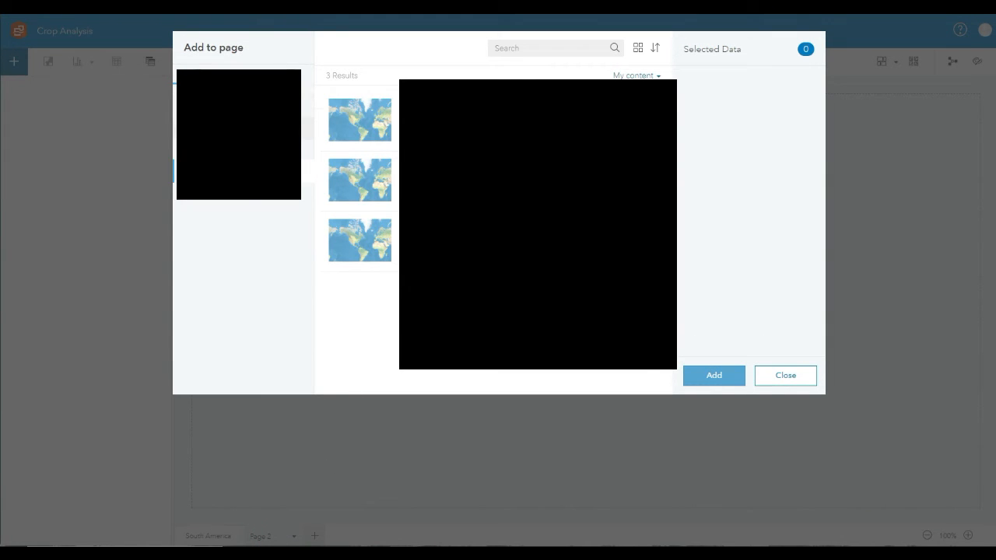
click(231, 128)
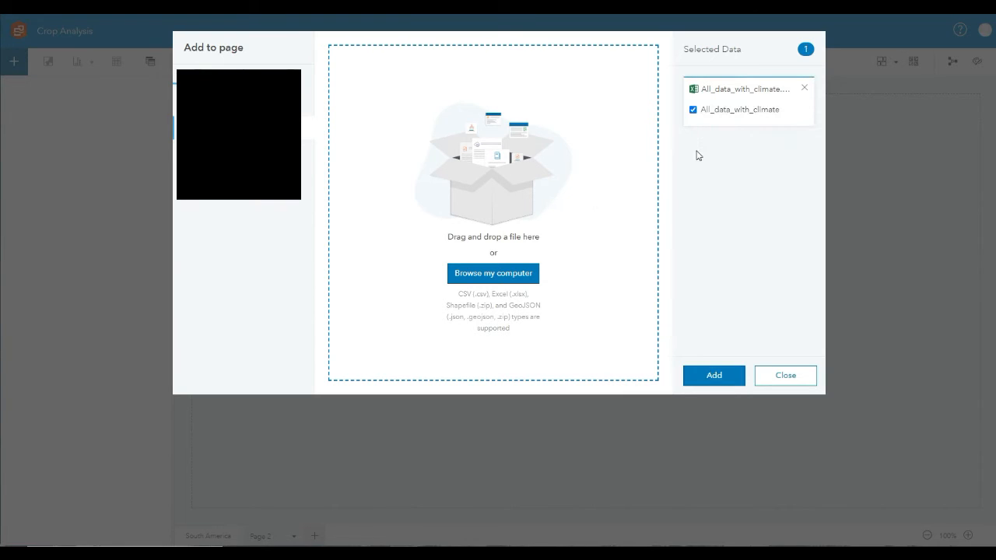
click(713, 376)
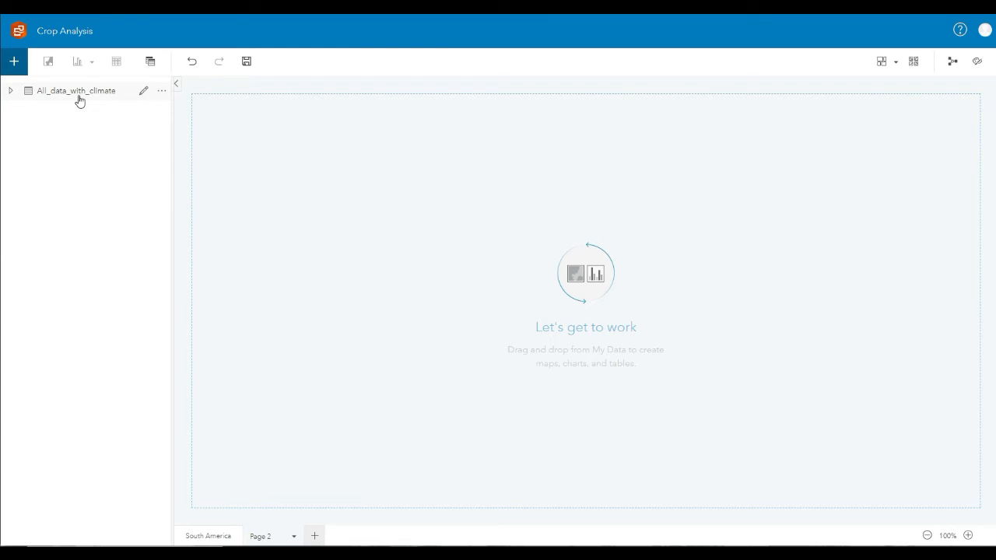
Enable location on the All_data_with_climate dataset using the Coordinates location type with its average longitude and latitude fields.
click(162, 90)
click(199, 91)
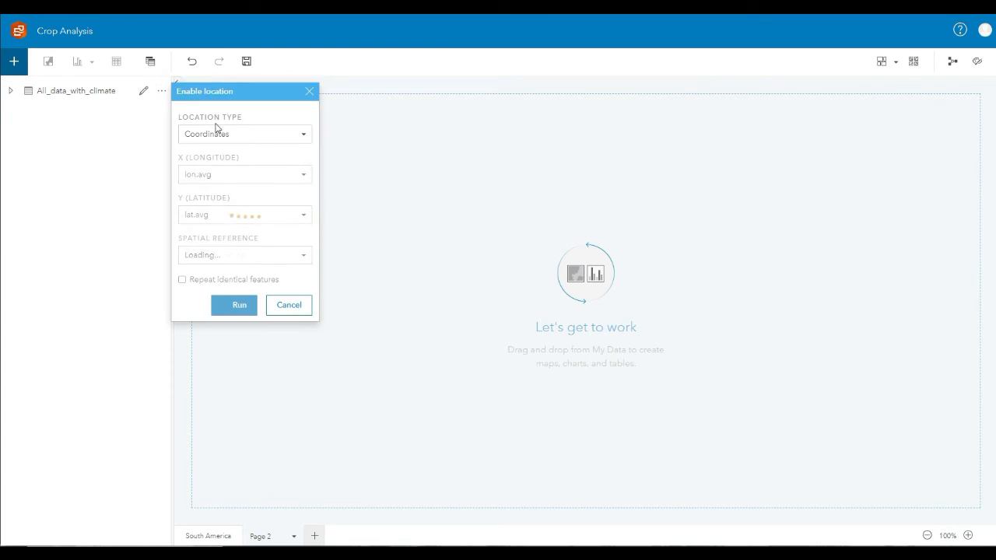
click(236, 304)
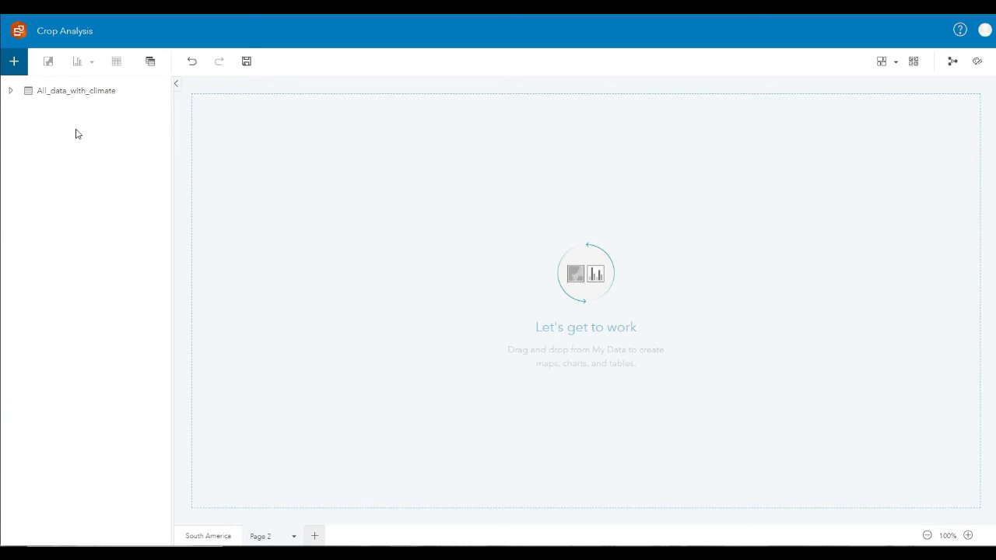
Create a map card from the All_data_with_climate dataset and set its basemap to Dark Gray Canvas.
drag(80, 97, 237, 135)
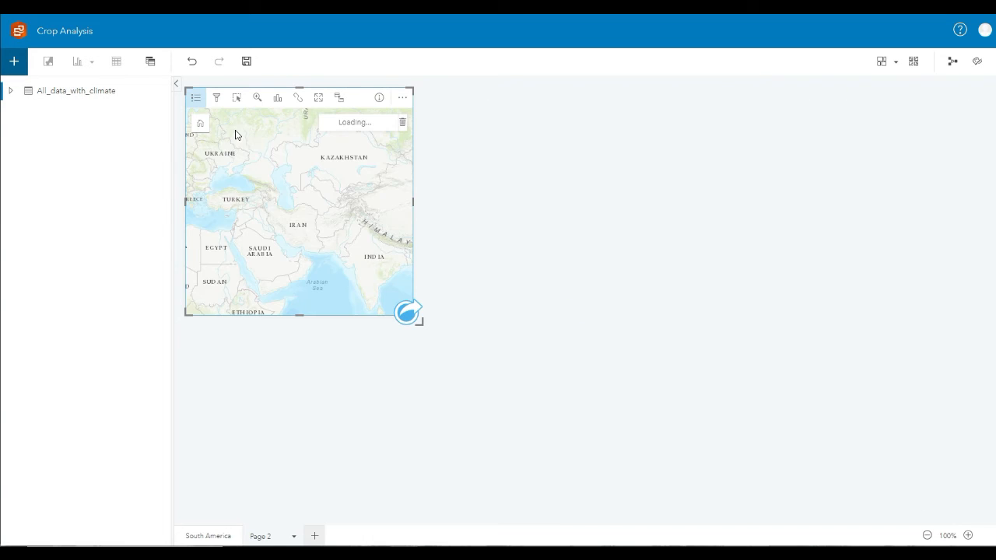
click(913, 61)
scroll(885, 166, down, 1)
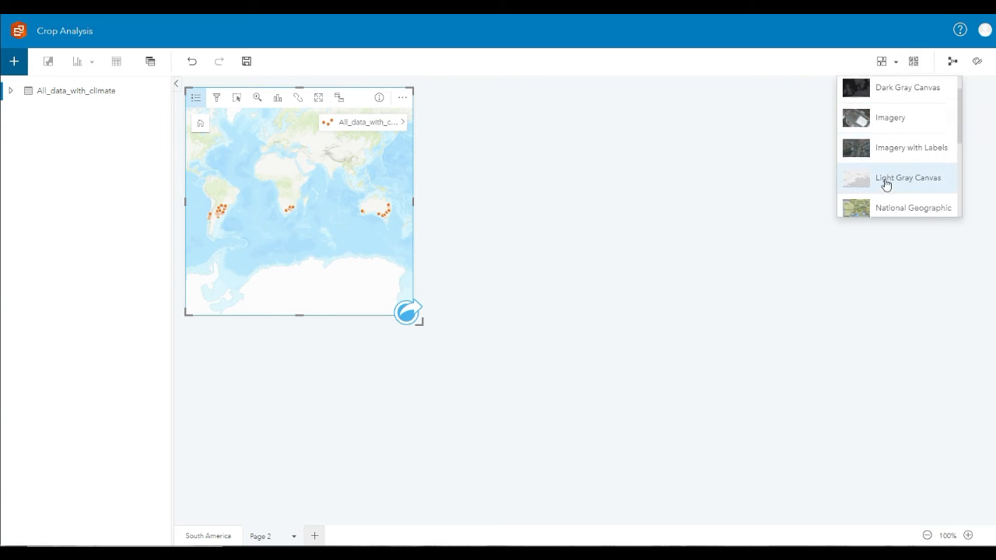
click(890, 85)
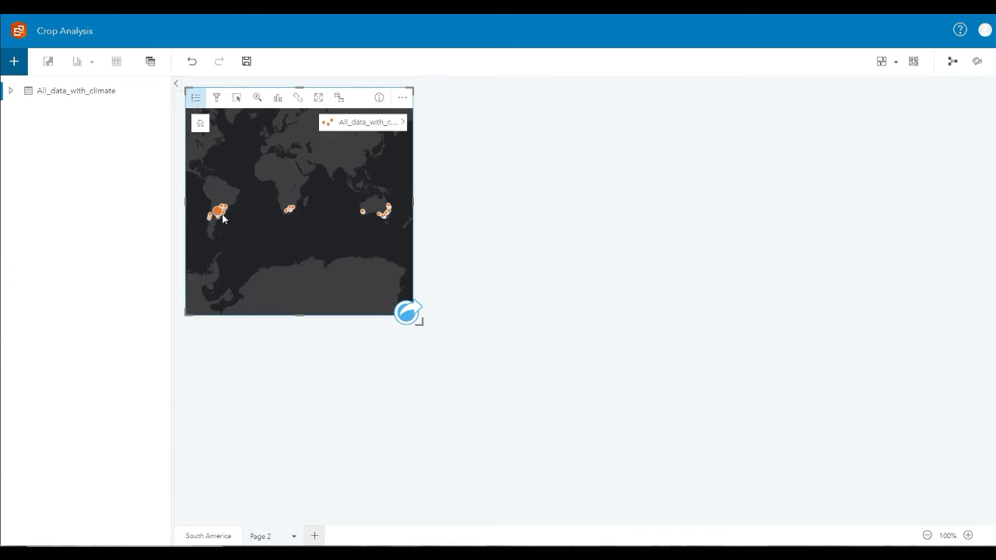
Frame the map card's extent on the whole of Australia.
drag(378, 220, 352, 265)
scroll(321, 228, up, 2)
scroll(349, 257, up, 2)
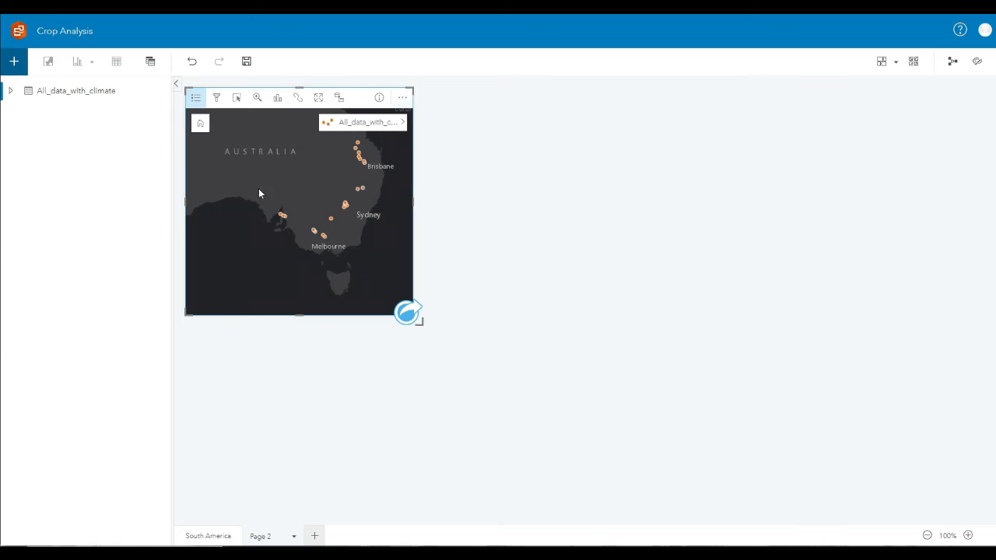
drag(260, 191, 300, 222)
scroll(303, 200, down, 2)
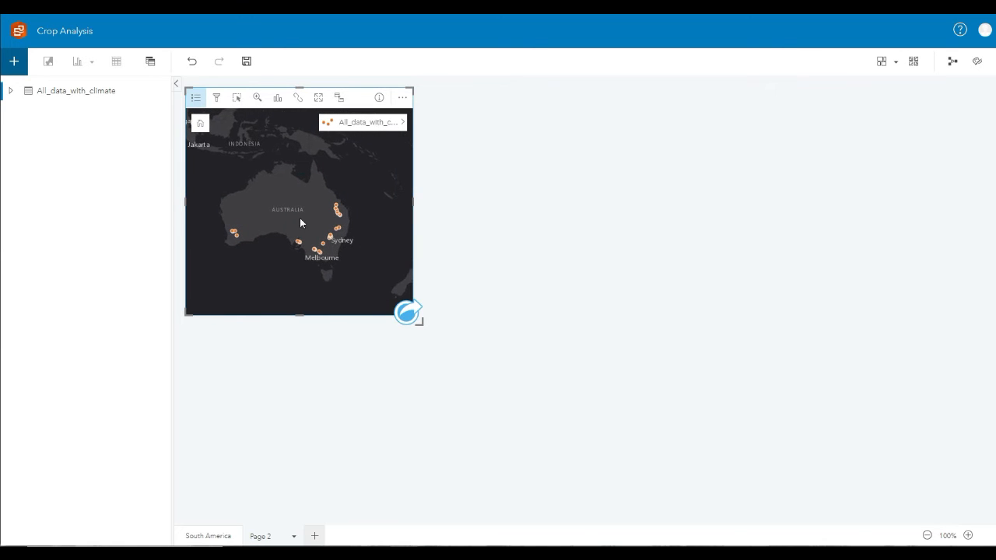
Style the Australia map's data layer by the Crop field with Types (Unique Symbols).
click(401, 122)
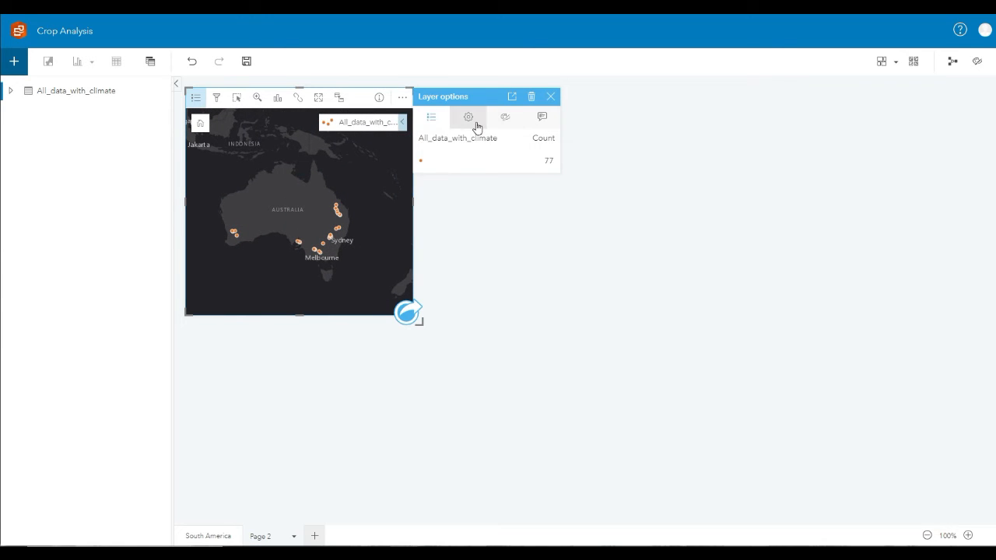
click(472, 120)
click(473, 165)
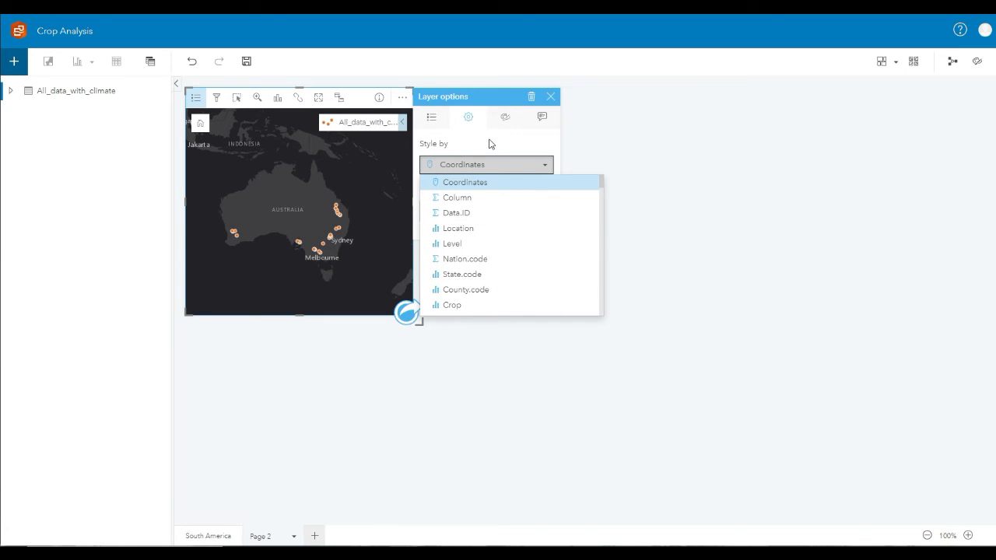
scroll(487, 261, down, 2)
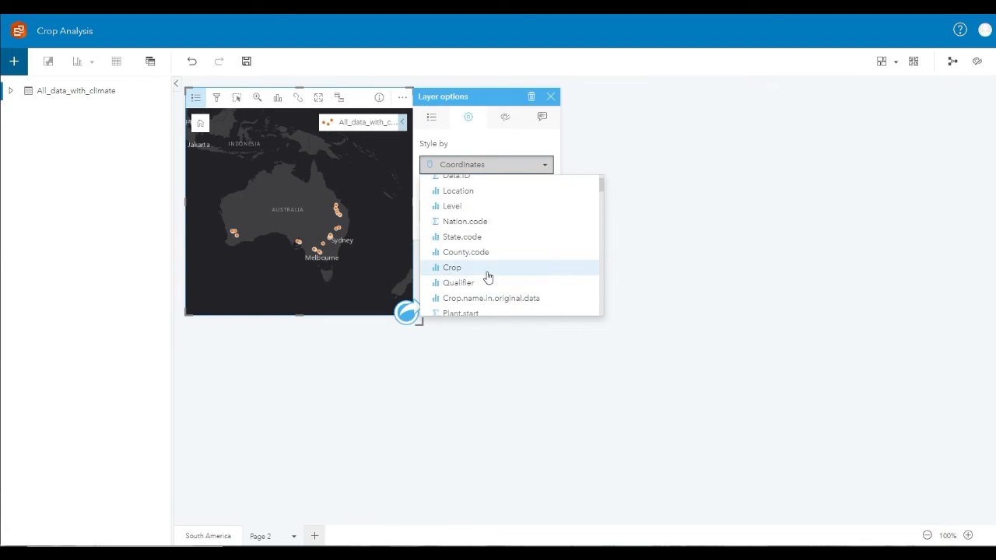
click(487, 269)
click(508, 212)
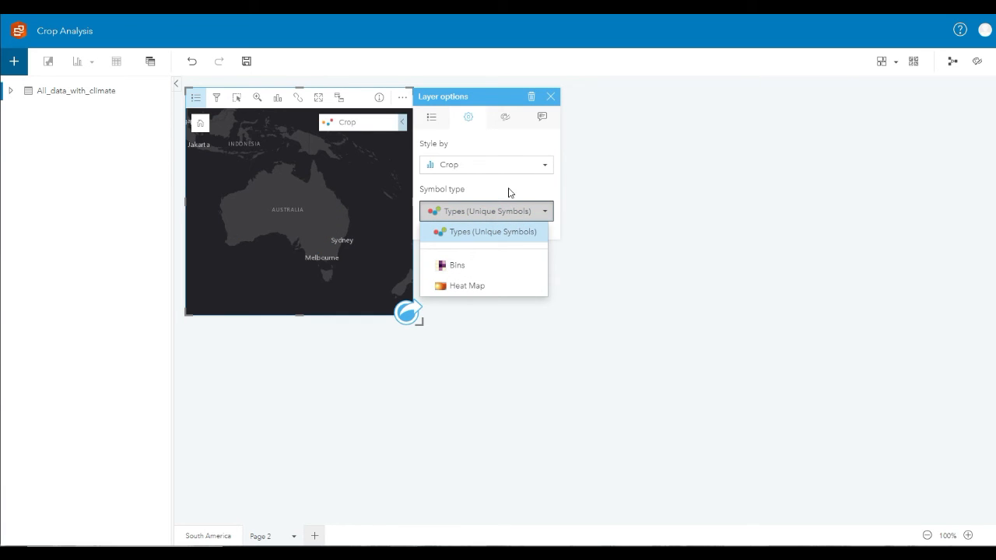
click(504, 211)
mouse_move(289, 259)
mouse_down()
mouse_move(306, 263)
mouse_move(287, 243)
mouse_up()
scroll(314, 263, up, 1)
scroll(317, 254, down, 1)
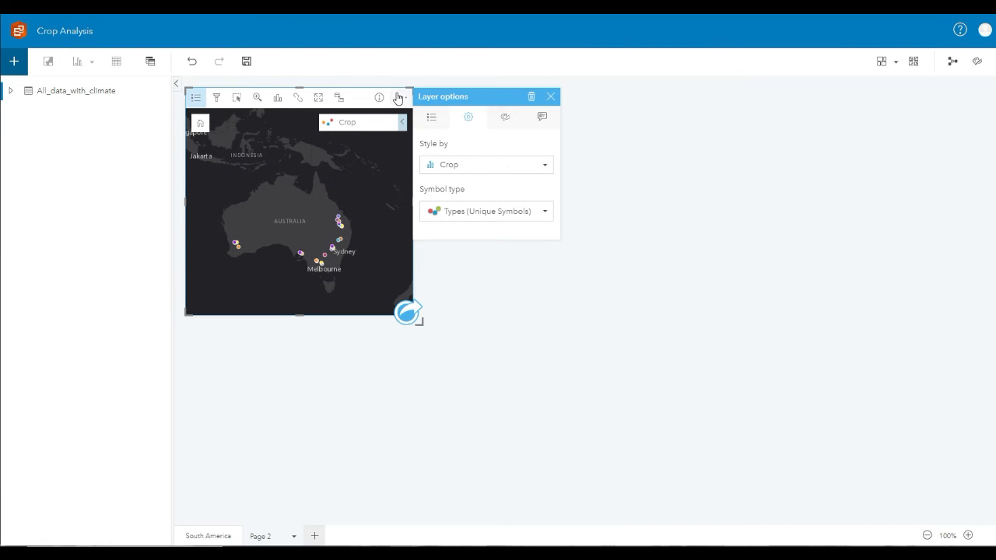
click(327, 75)
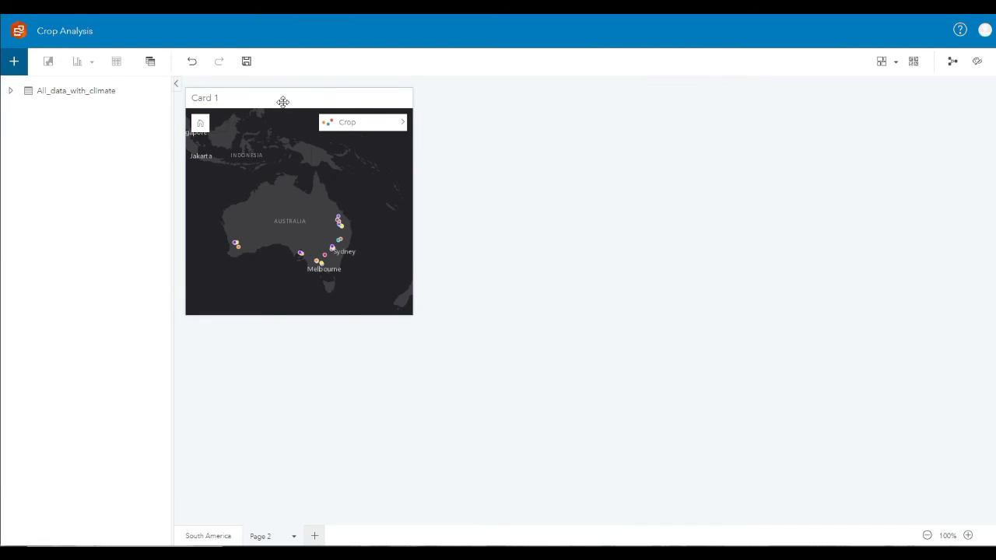
Rename the map card "Map of Crops in Australia".
click(218, 98)
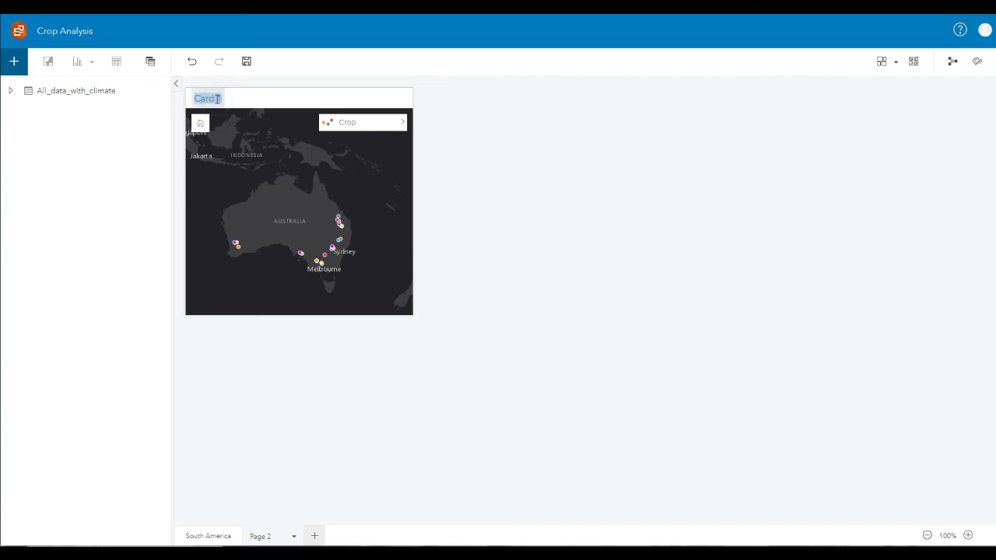
key(BackSpace)
text(Map for Cr)
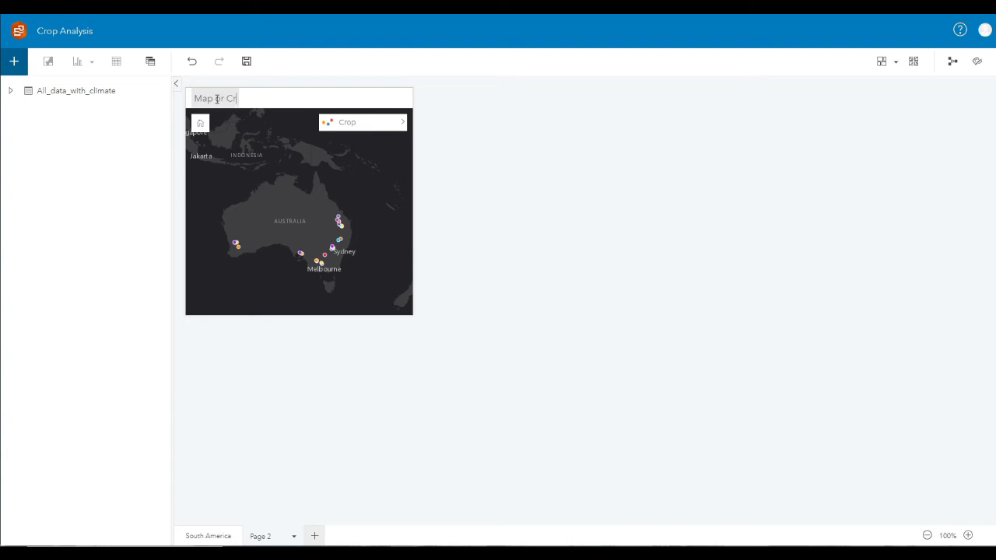
key(BackSpace)
key(BackSpace)
key(BackSpace)
text(Crops in Austr)
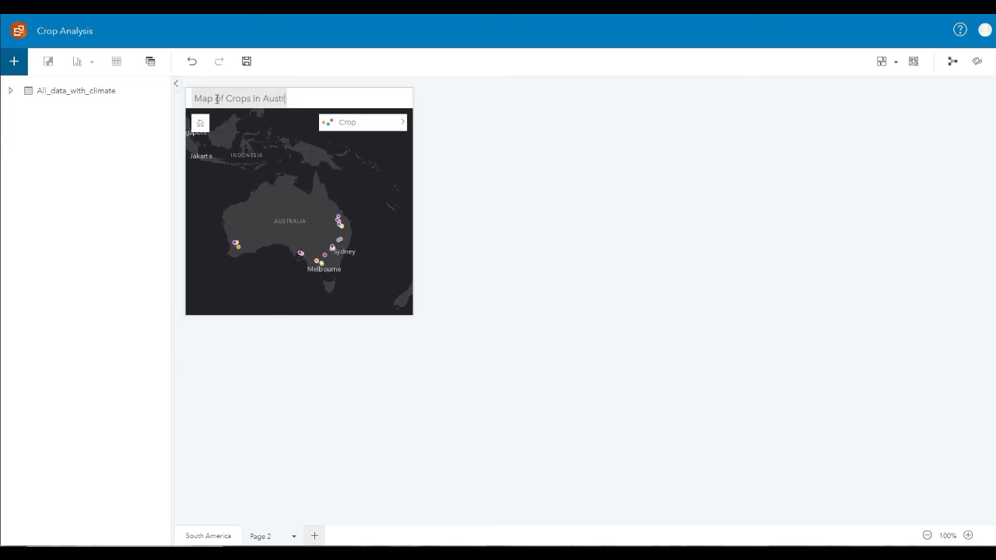
text(alia)
click(564, 185)
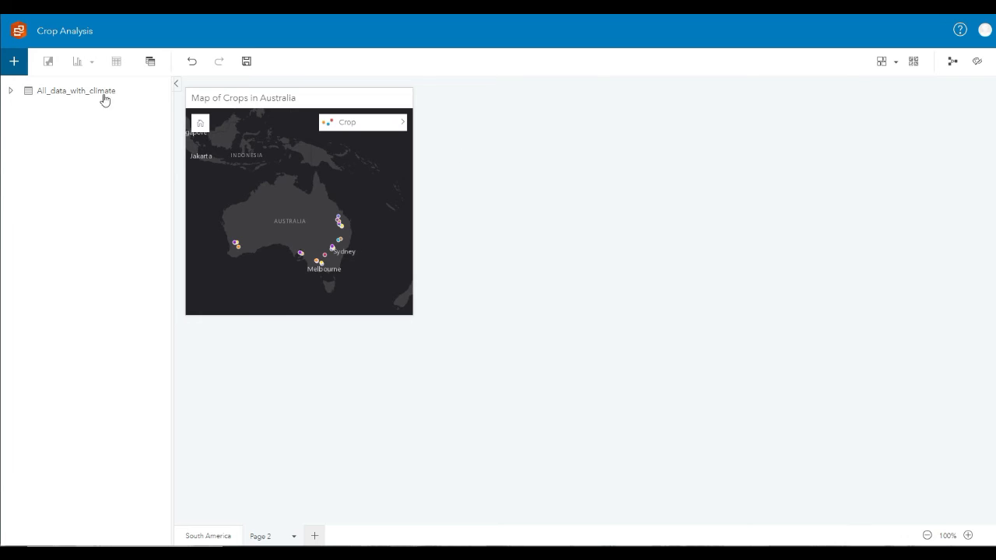
Create a bar chart counting records by Crop.name.in.original.data and begin a Location filter on it with all values cleared.
drag(105, 99, 537, 147)
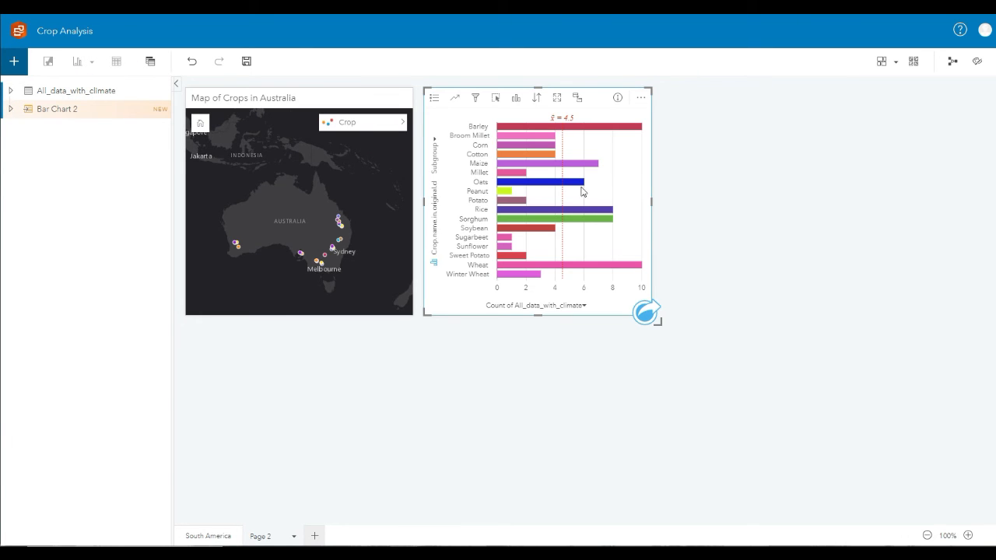
click(475, 98)
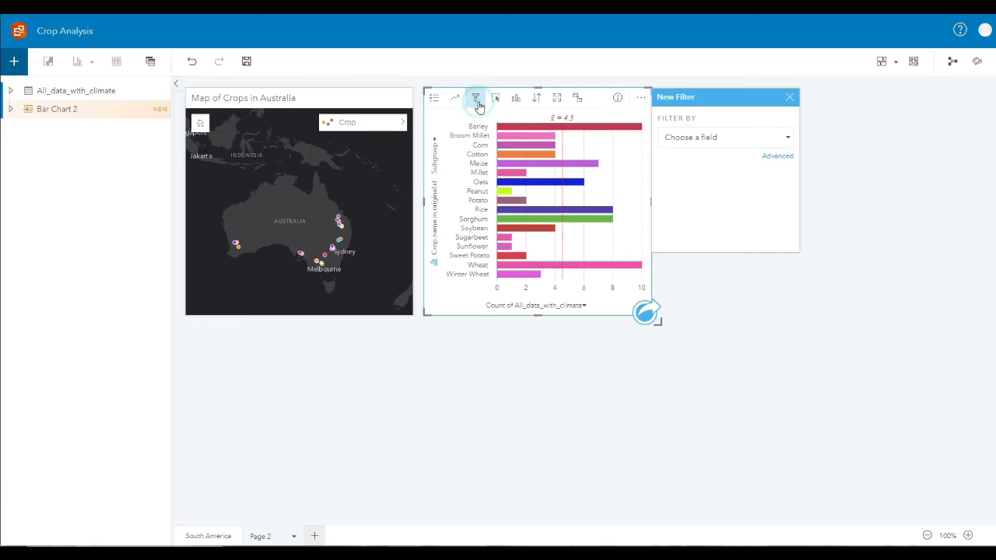
click(756, 140)
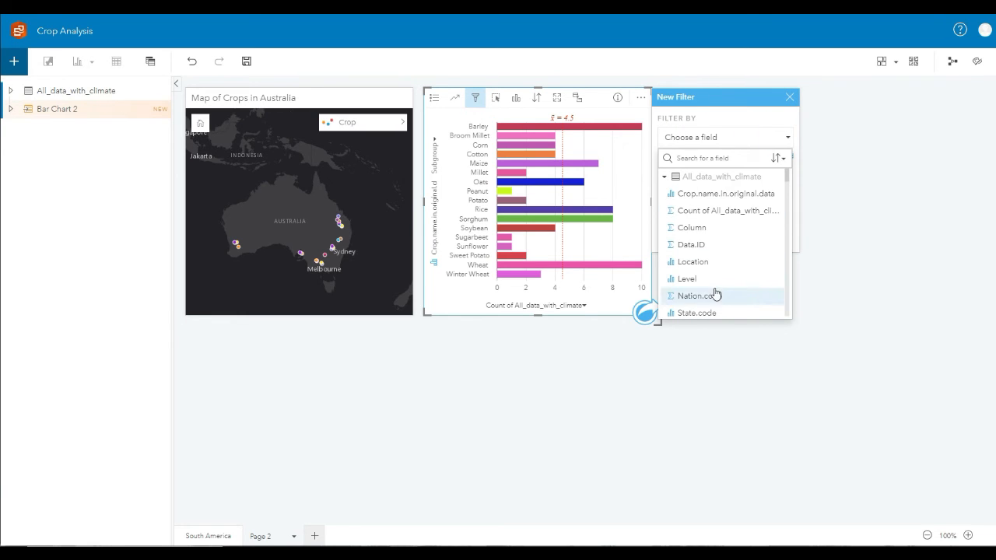
click(710, 263)
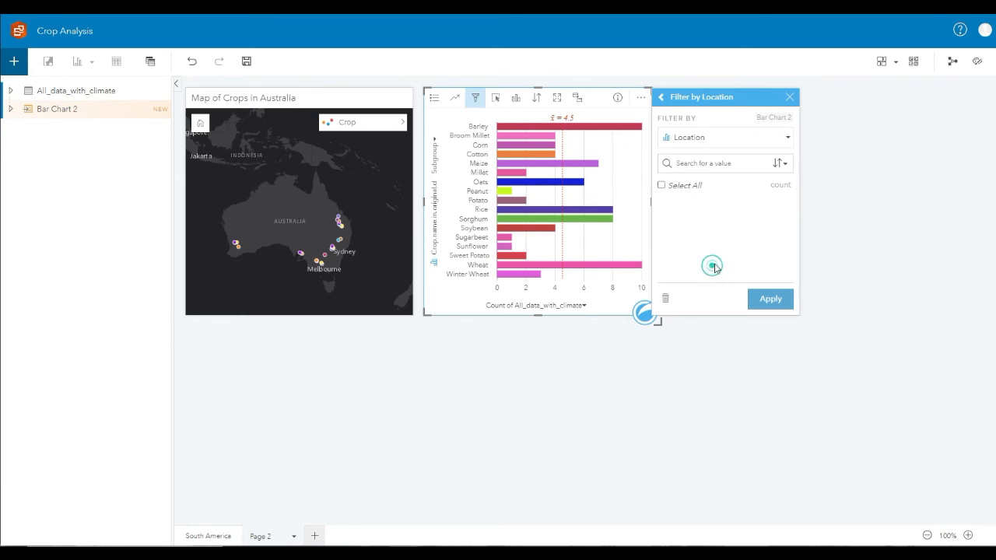
click(660, 186)
Limit the bar chart's Location filter to Queensland, Victoria and Western Australia, and apply it.
scroll(665, 214, down, 5)
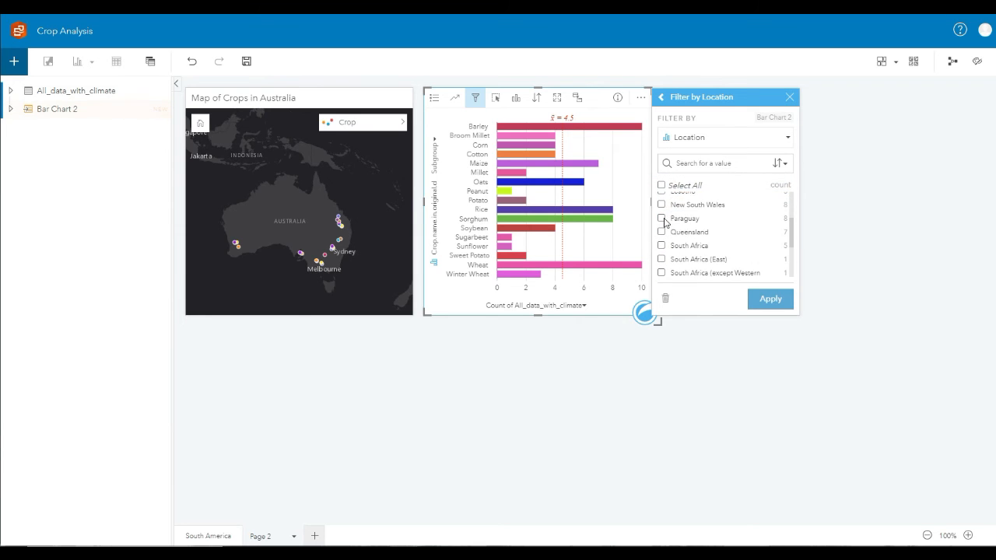
click(662, 213)
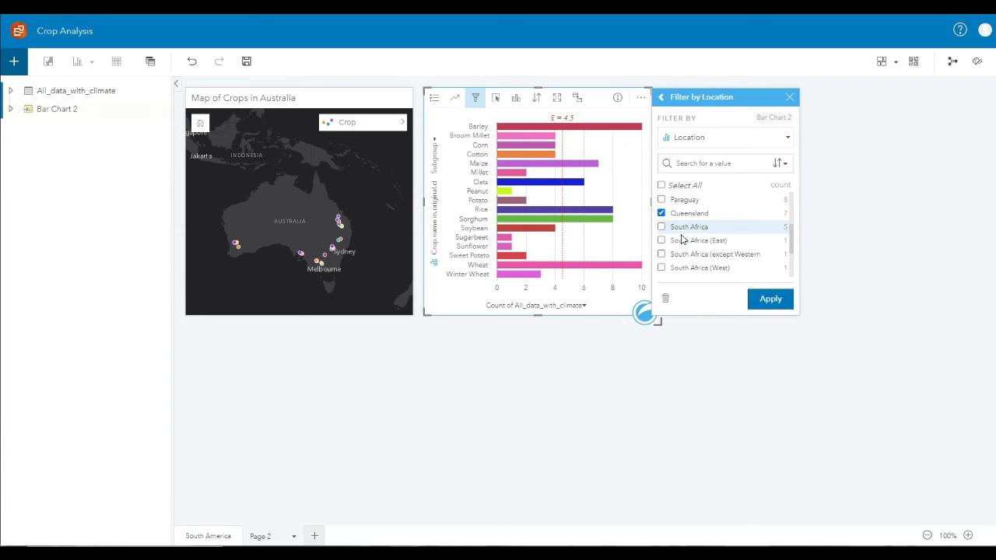
scroll(691, 247, down, 1)
scroll(719, 247, down, 1)
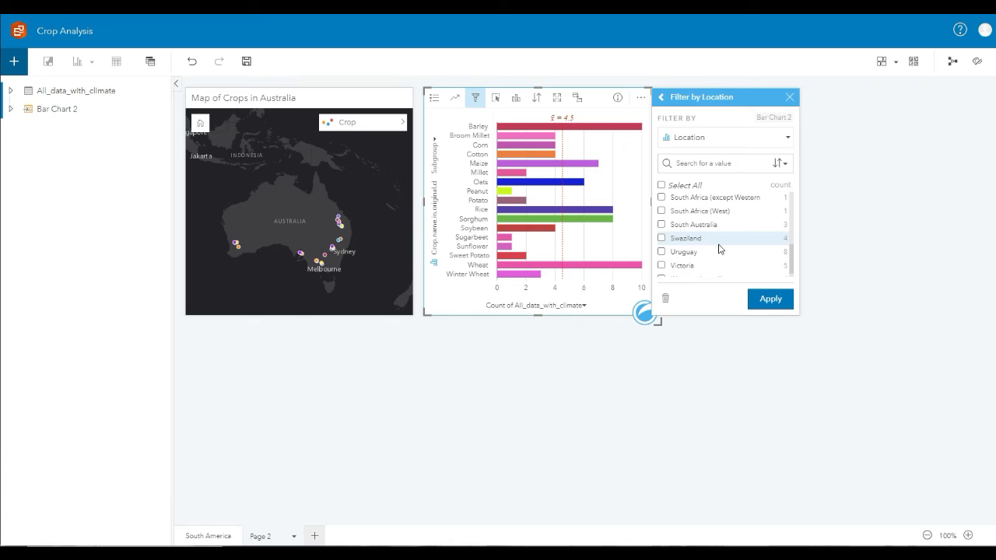
click(661, 266)
scroll(694, 261, down, 1)
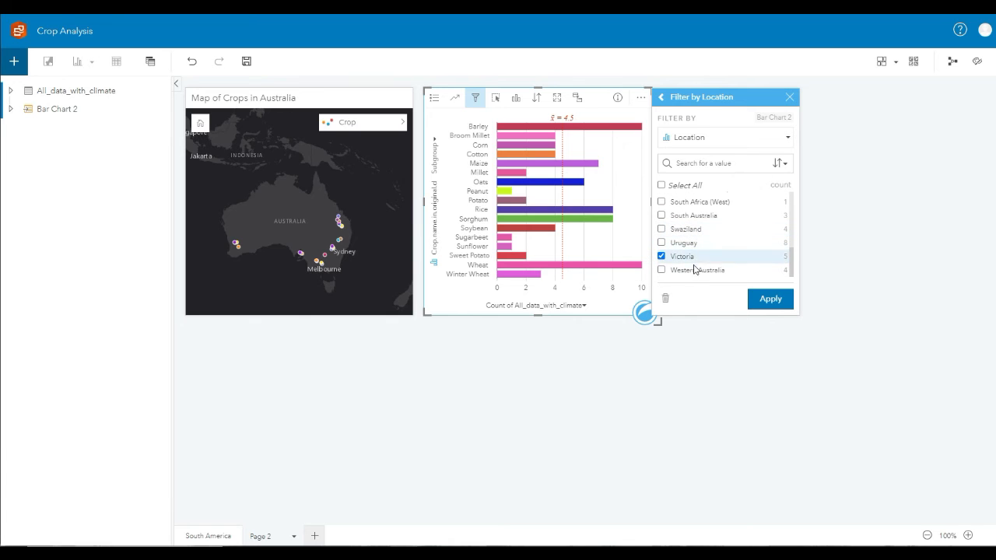
click(661, 270)
click(768, 298)
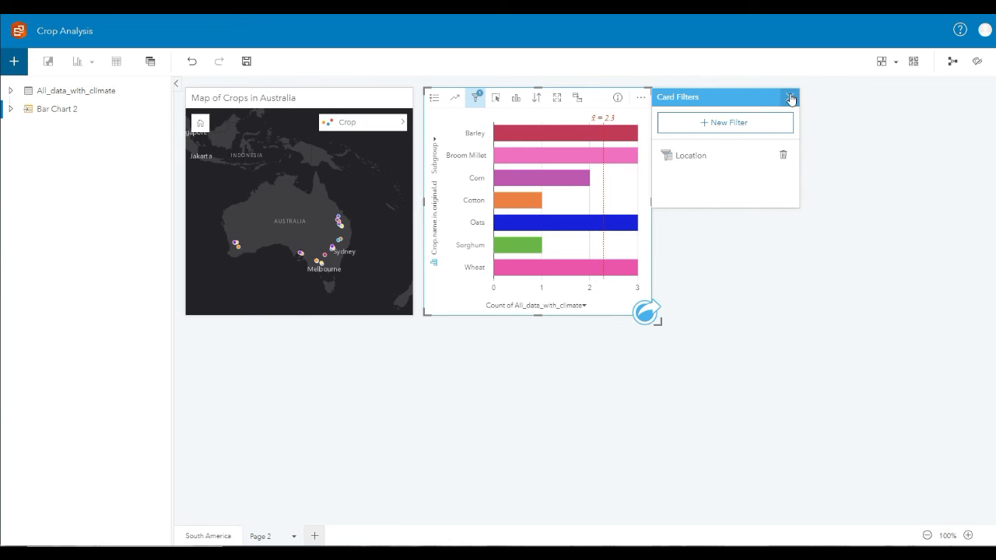
click(790, 98)
Enlarge the Australia map and bar chart cards and arrange them side by side across the page.
drag(657, 321, 671, 334)
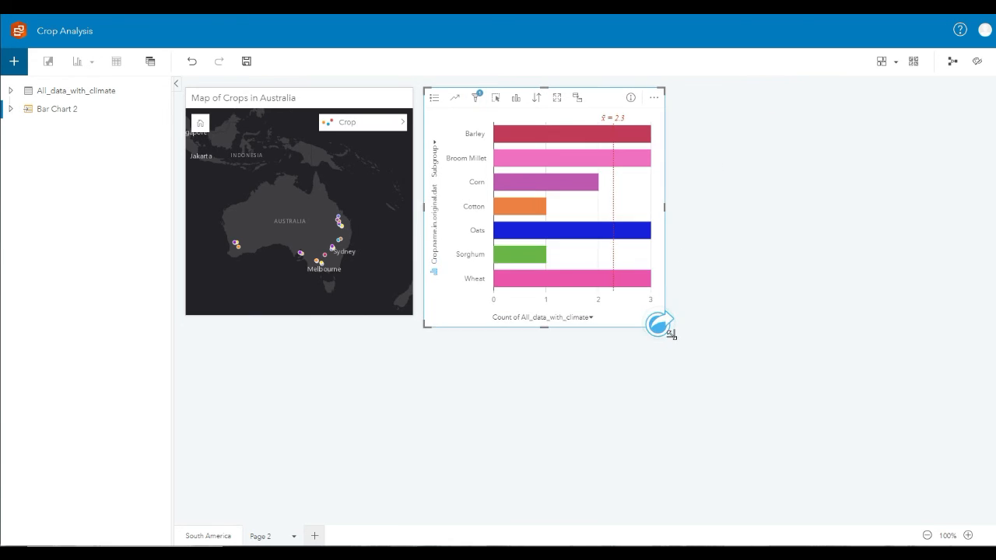
click(404, 312)
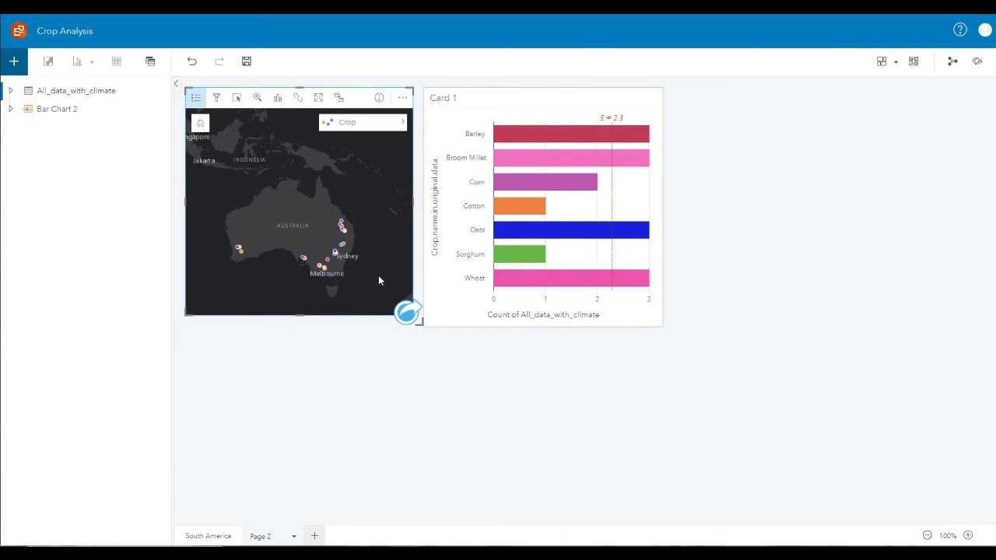
drag(417, 324, 440, 336)
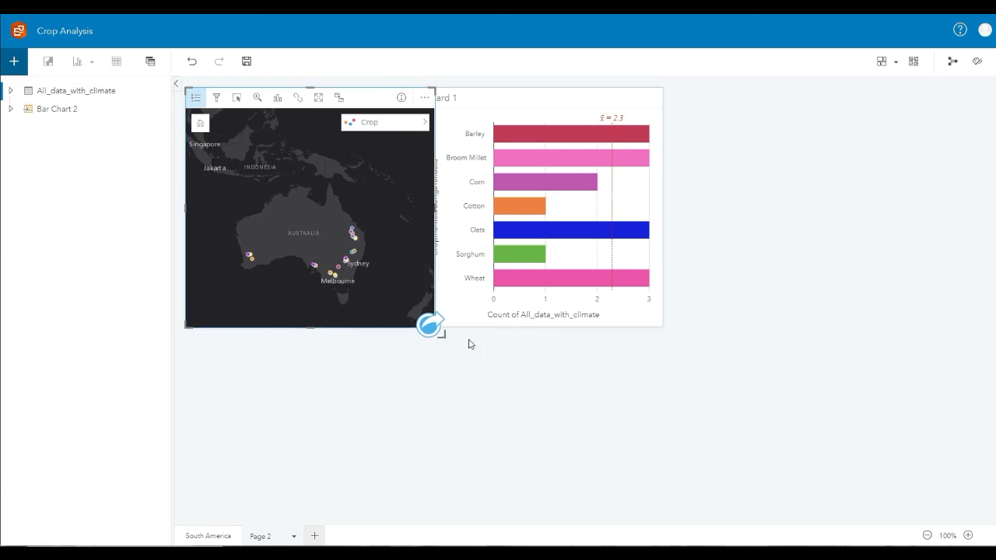
click(520, 313)
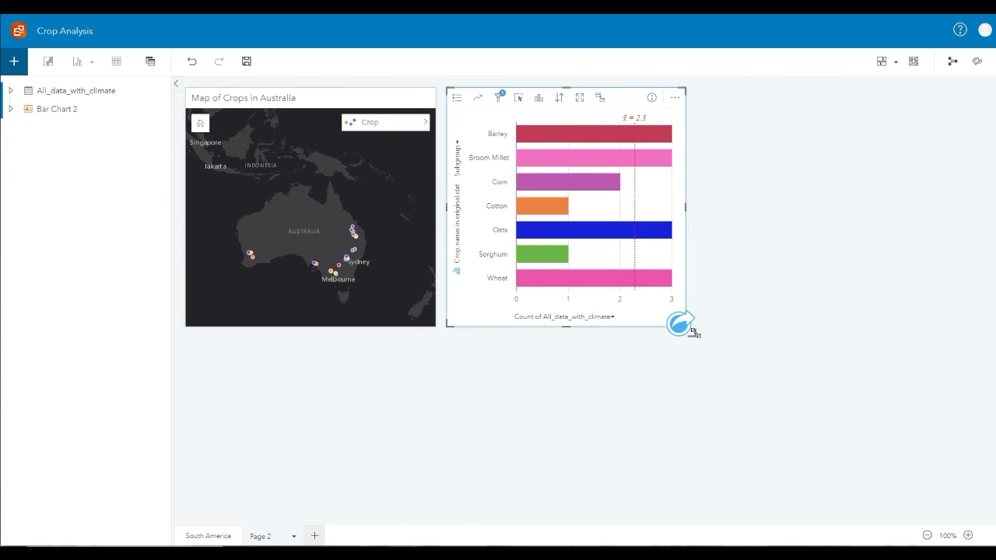
drag(698, 340, 827, 413)
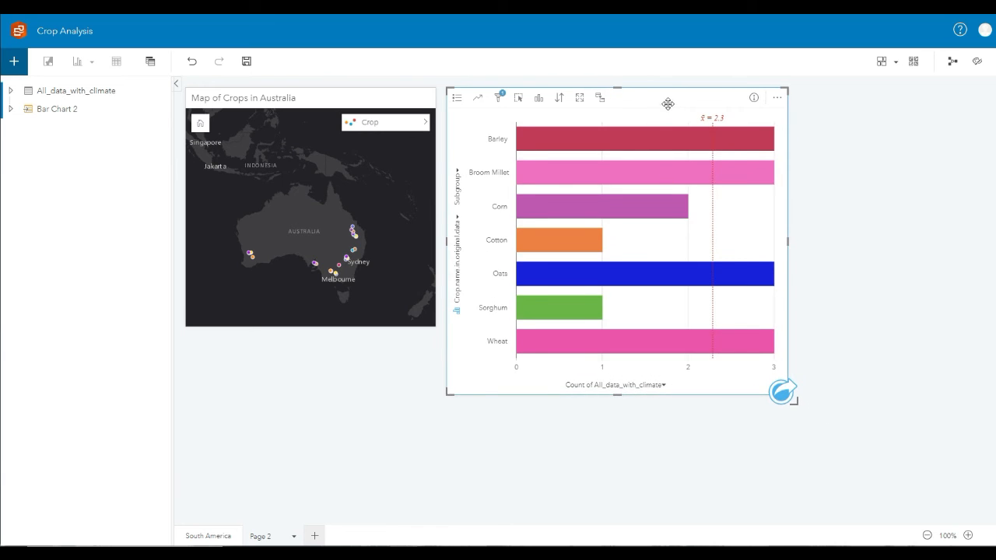
drag(667, 100, 829, 116)
click(430, 322)
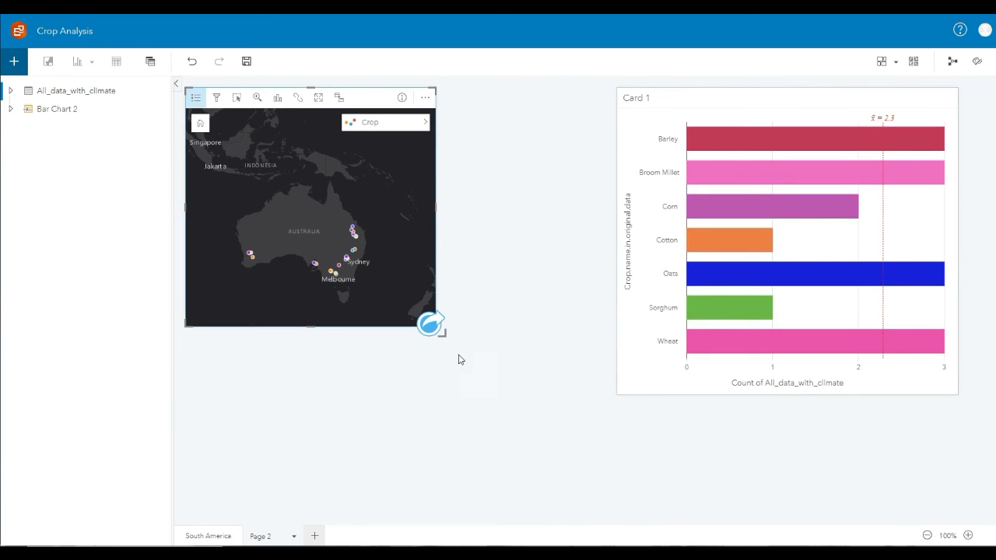
drag(440, 335, 585, 429)
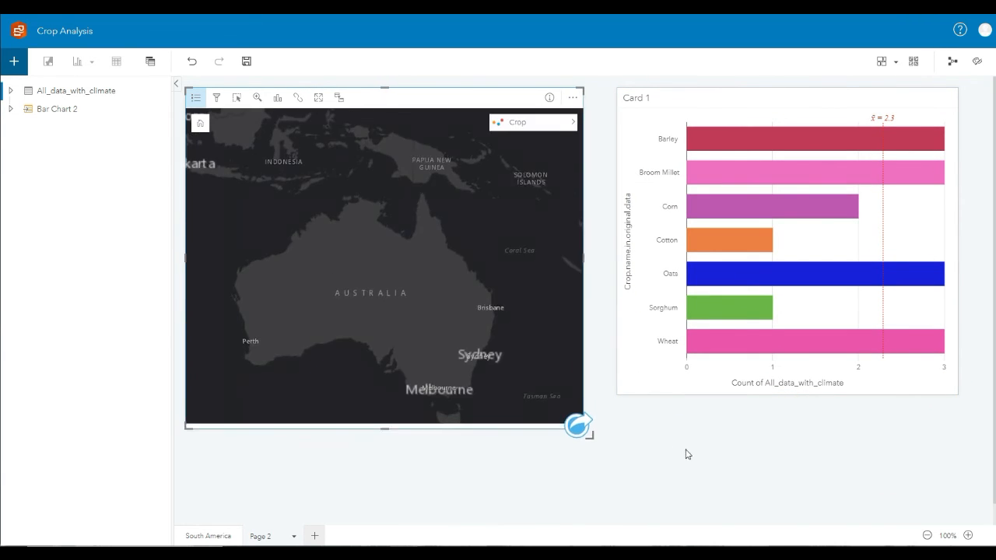
Highlight the Wheat, Oats, Corn and Broom Millet bars one after another to examine each crop's locations on the Australia map.
click(756, 348)
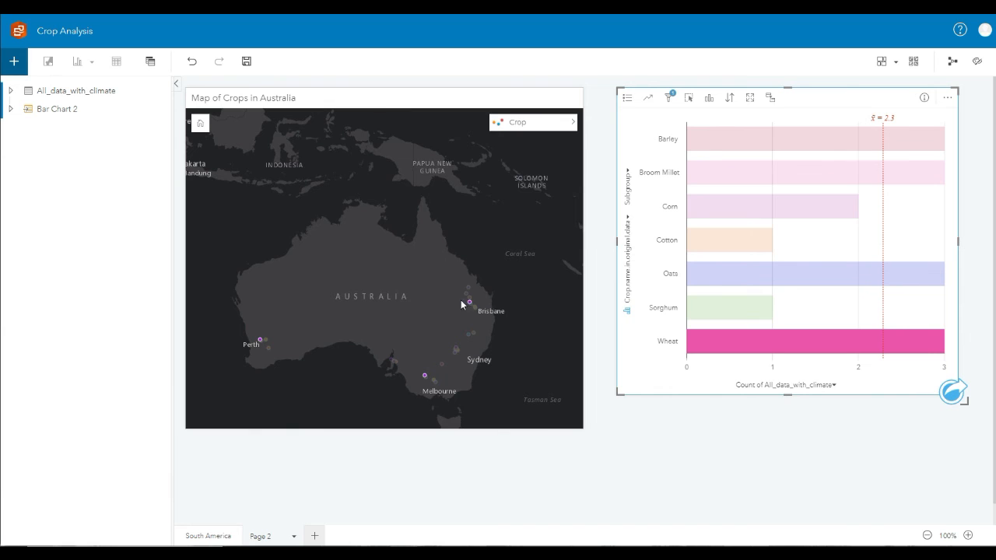
click(759, 275)
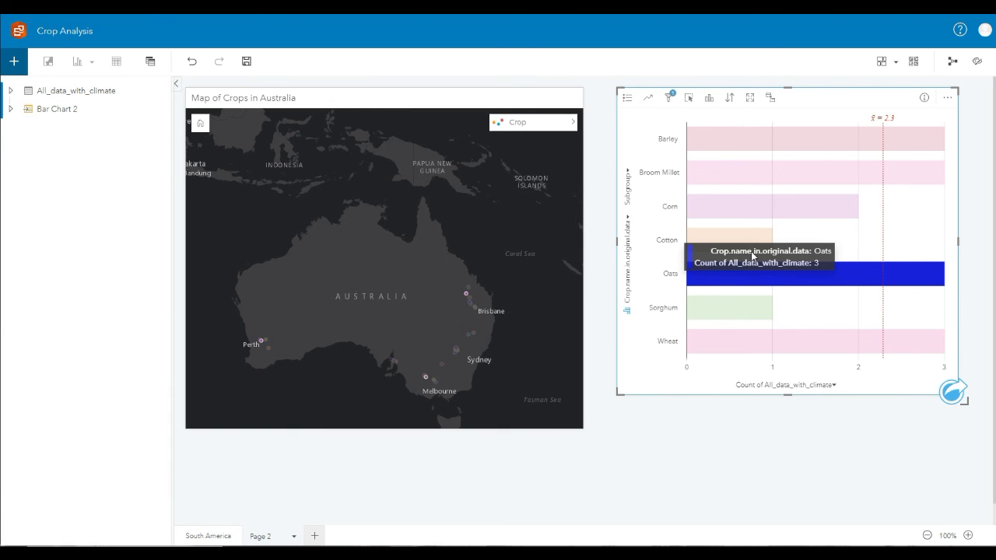
click(747, 209)
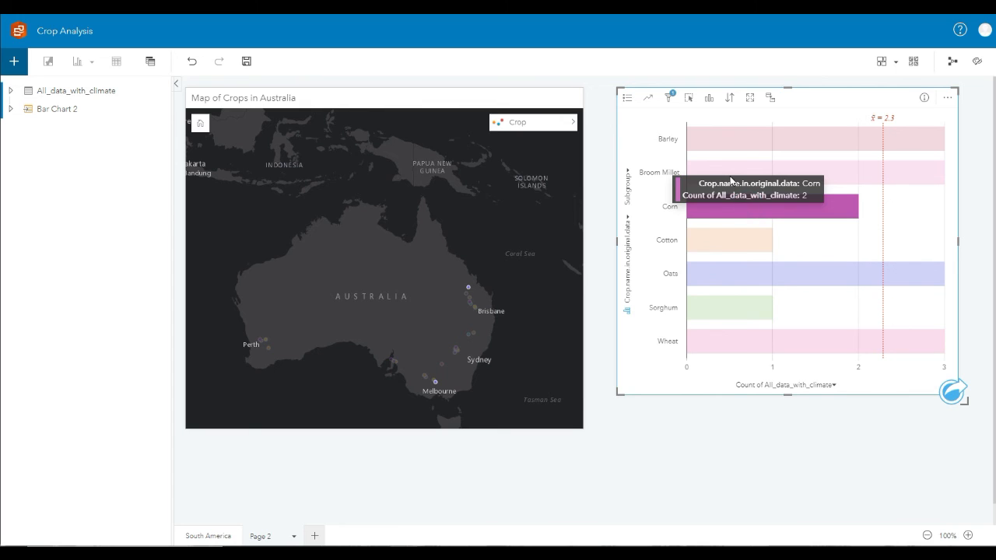
click(730, 179)
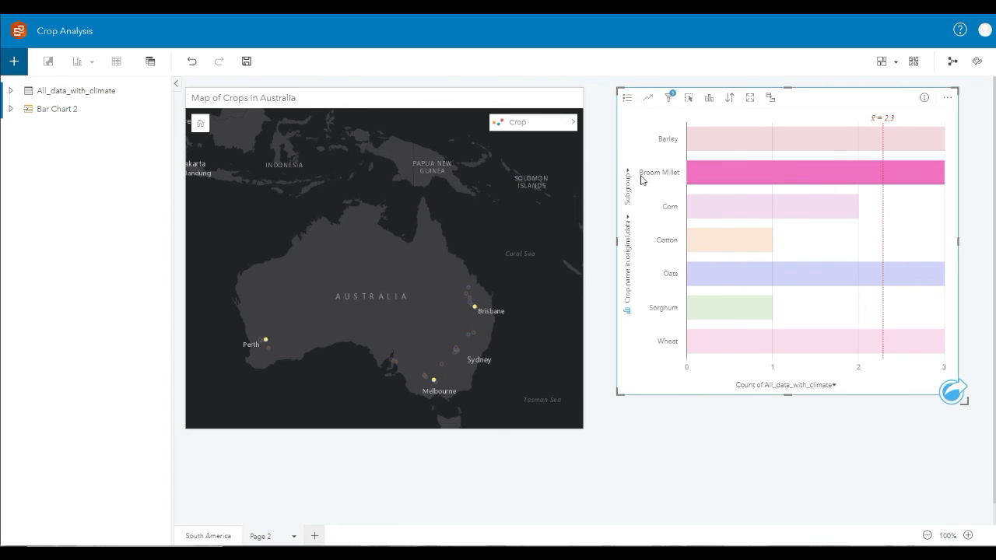
Rename the second page, Page 2, to Australia.
click(671, 466)
double_click(263, 536)
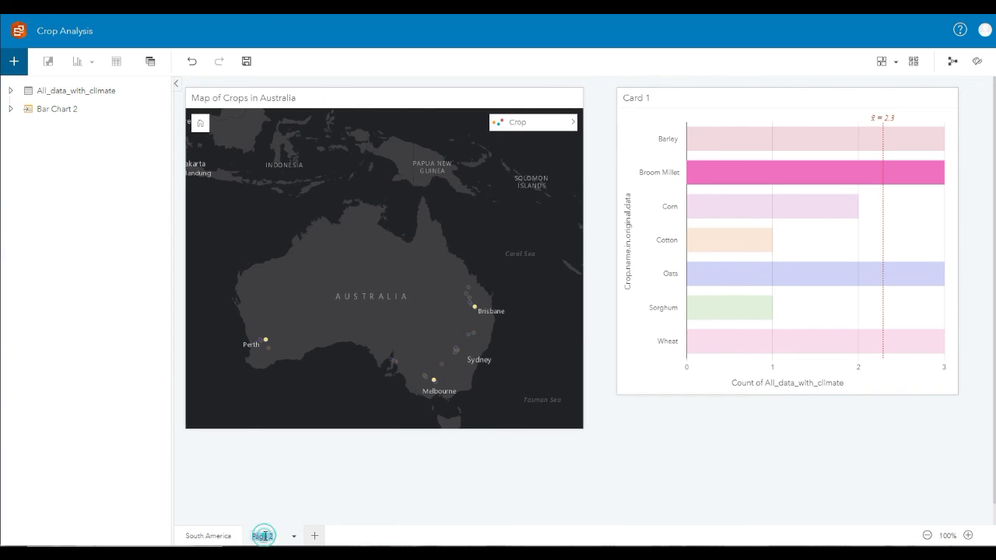
text(Cr)
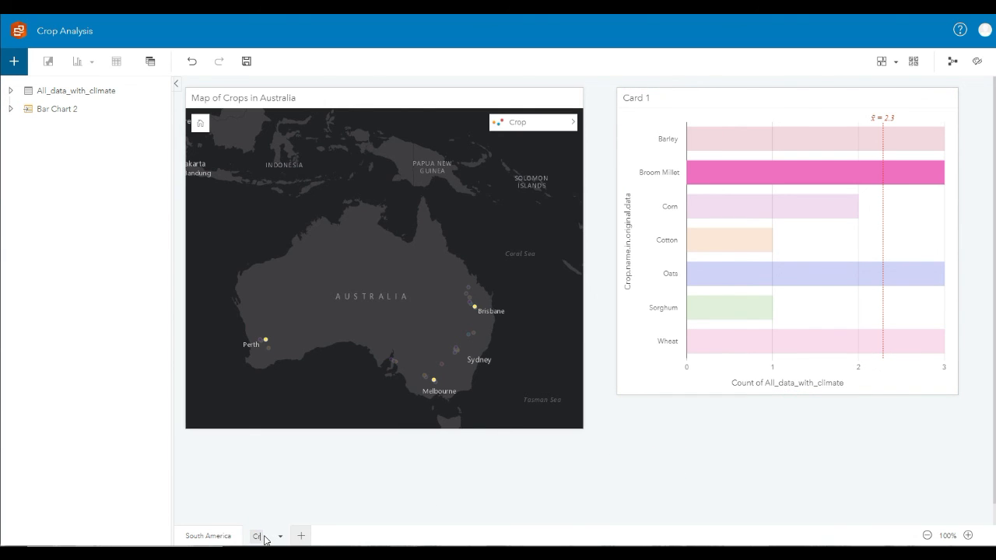
text(ustra)
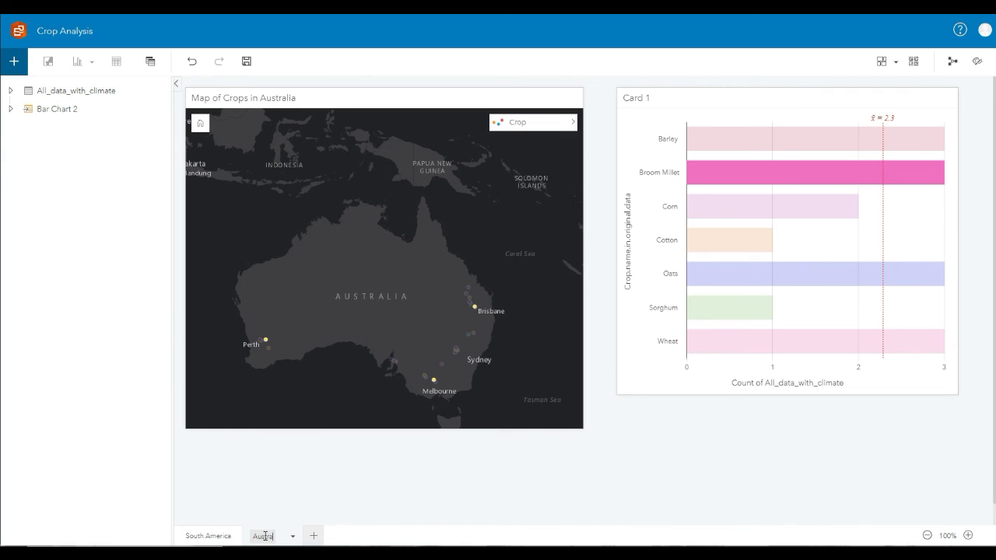
text(lia)
key(Return)
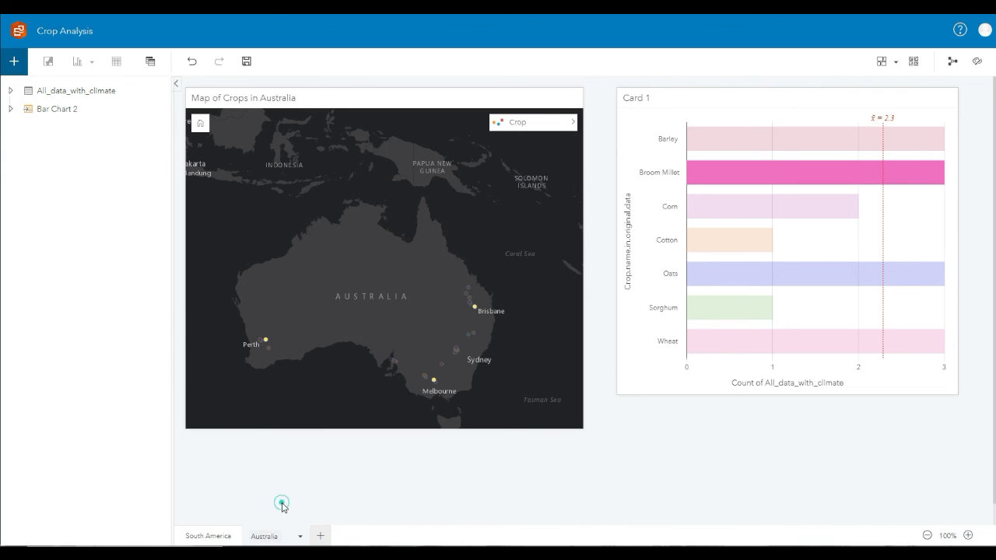
Enlarge the map and bar chart cards on the South America page and arrange them side by side without overlap.
click(204, 536)
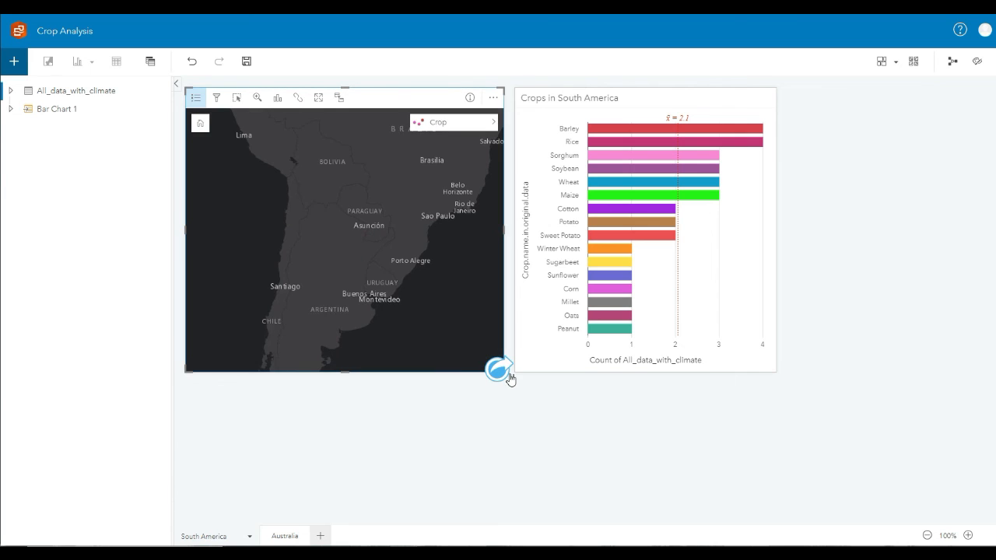
drag(510, 378, 559, 463)
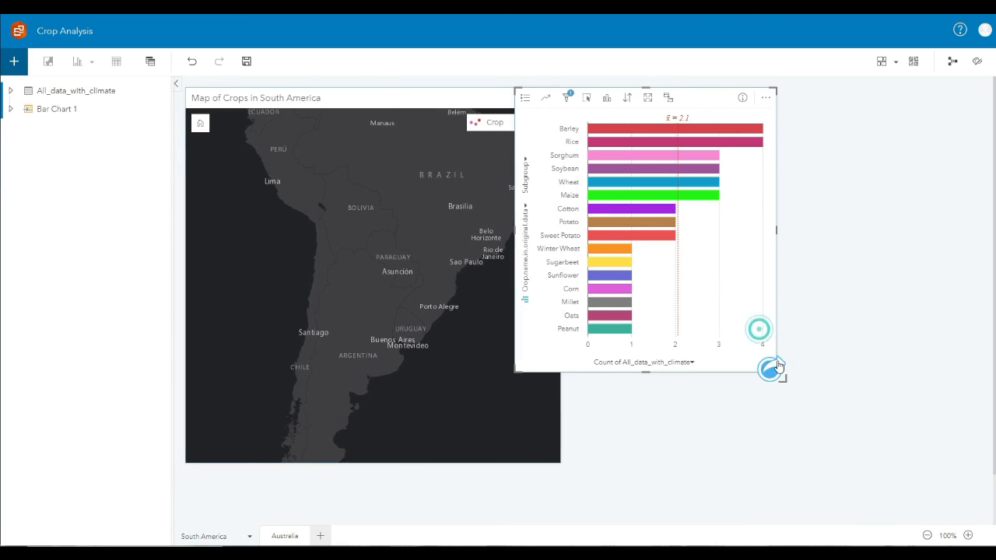
drag(782, 378, 887, 458)
drag(753, 78, 809, 99)
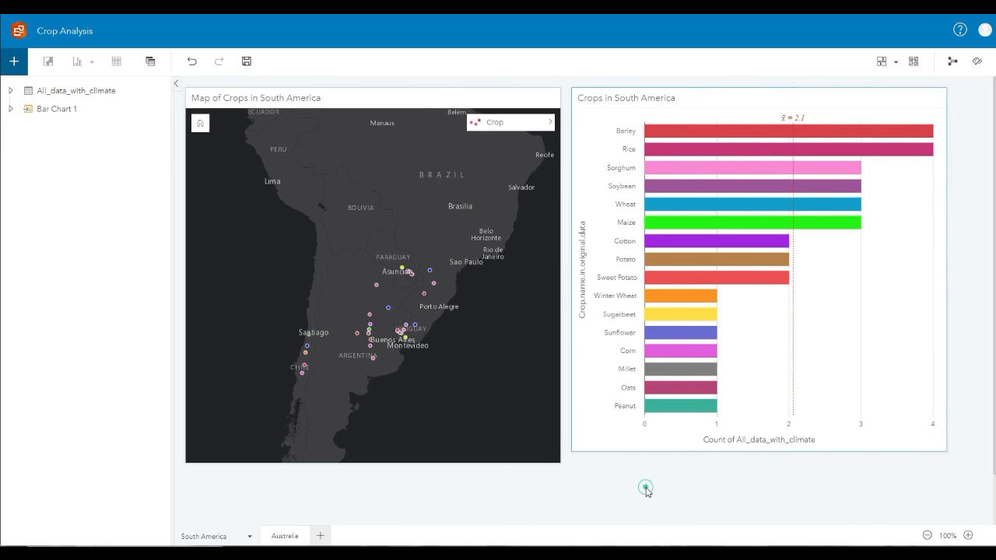
Compare the Australia and South America pages by alternating between them, and save the workbook with the Australia page open.
click(280, 536)
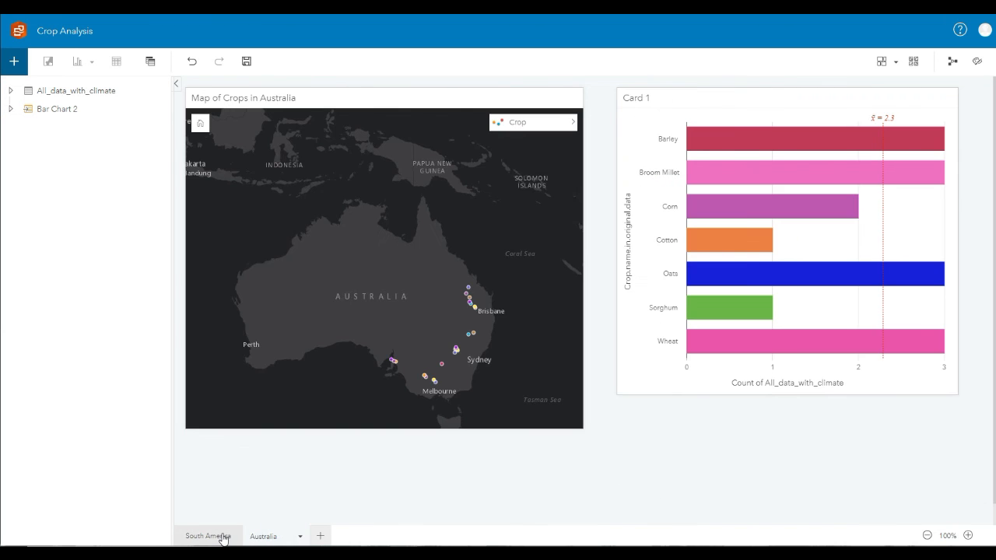
click(220, 537)
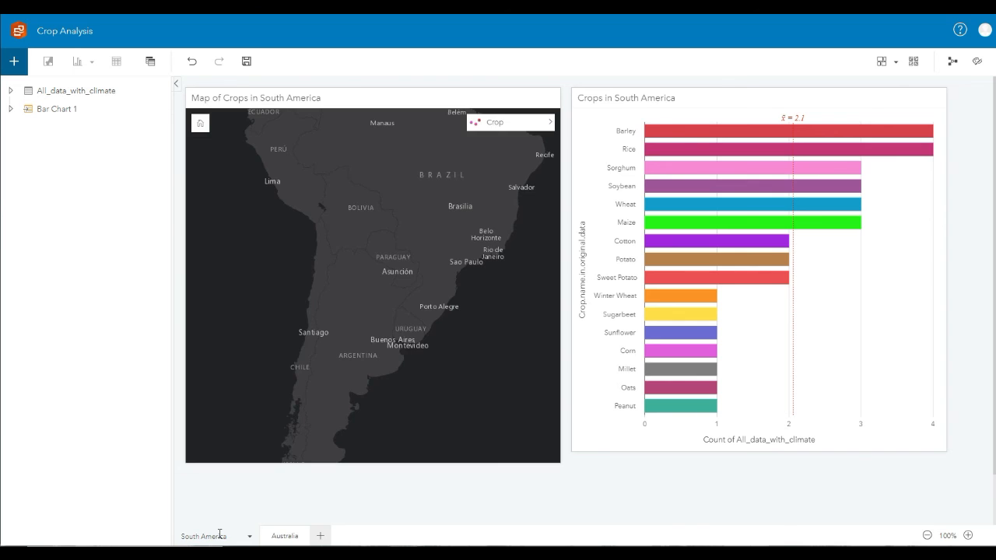
click(280, 536)
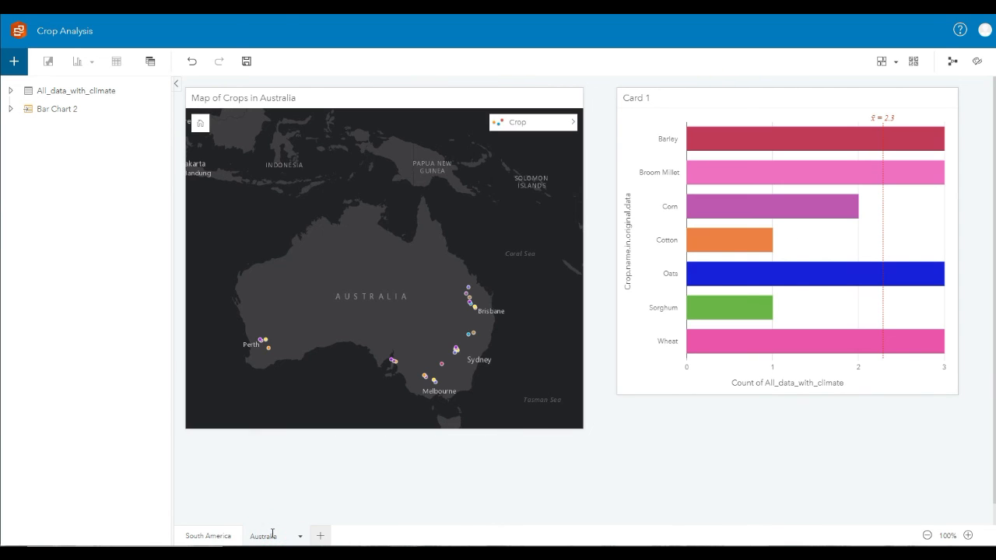
click(225, 538)
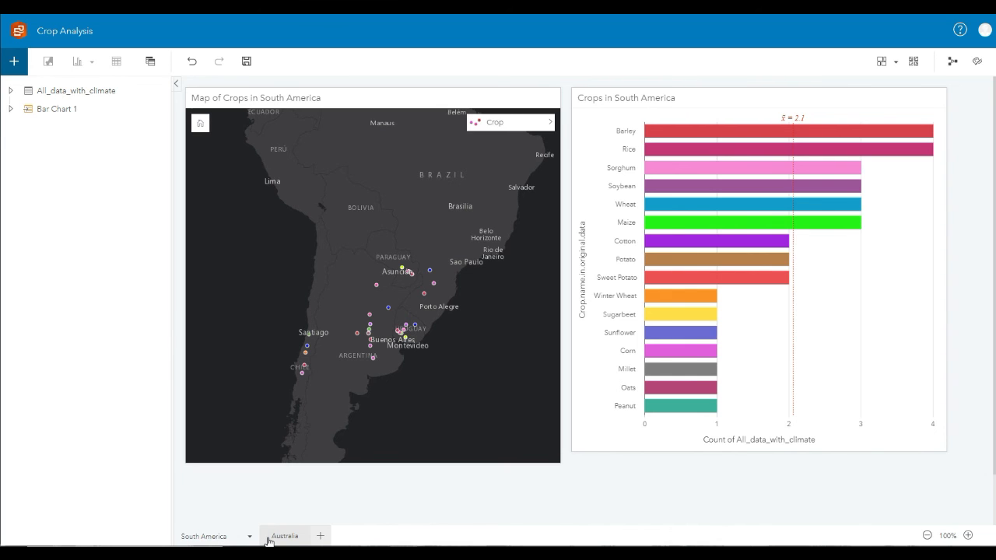
click(272, 532)
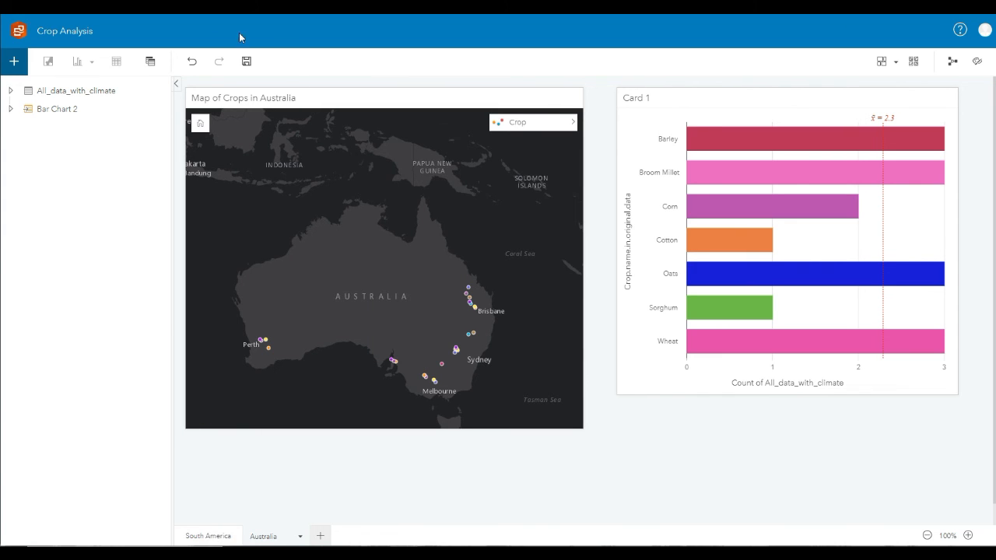
click(246, 61)
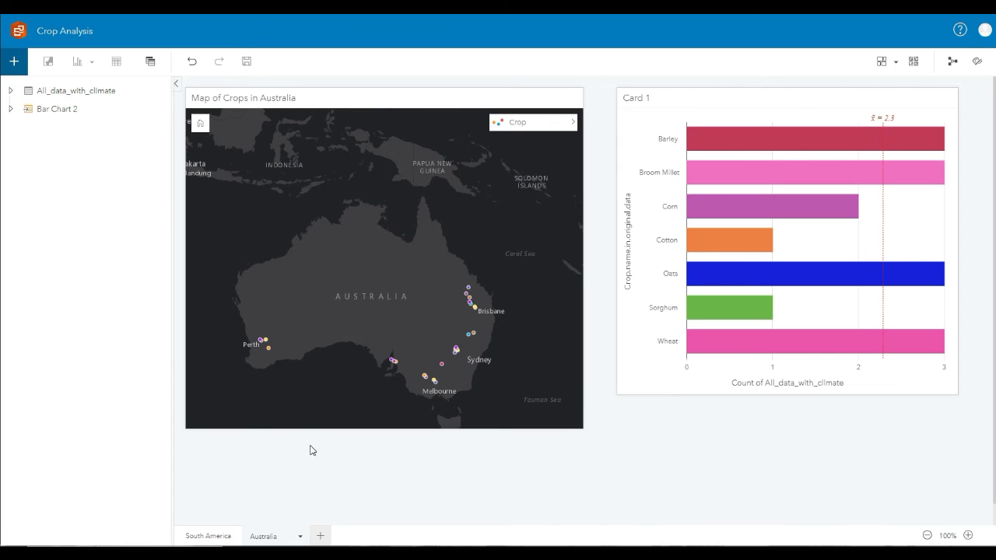